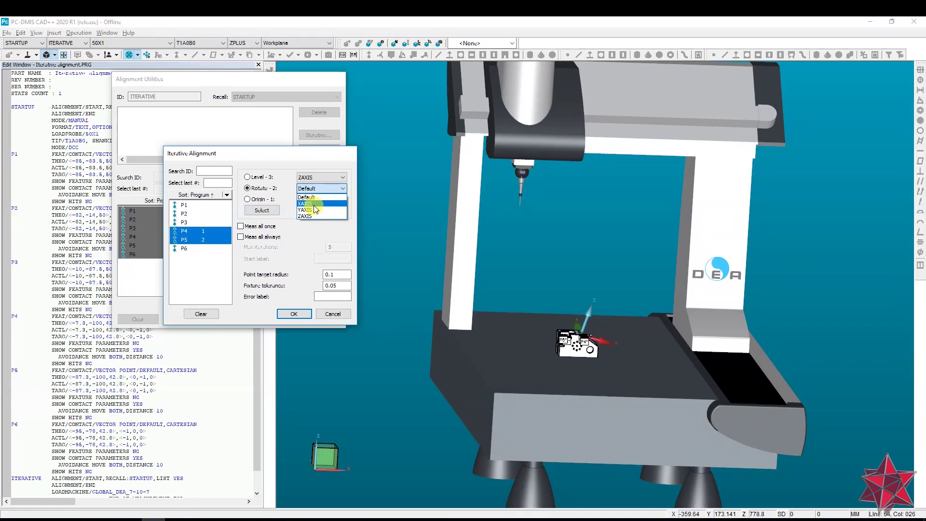
# Step: Assign P4 and P5 to Rotate on the X axis and P6 to Origin on the Y axis in the iterative alignment
pyautogui.click(266, 213)
pyautogui.click(183, 252)
pyautogui.click(320, 200)
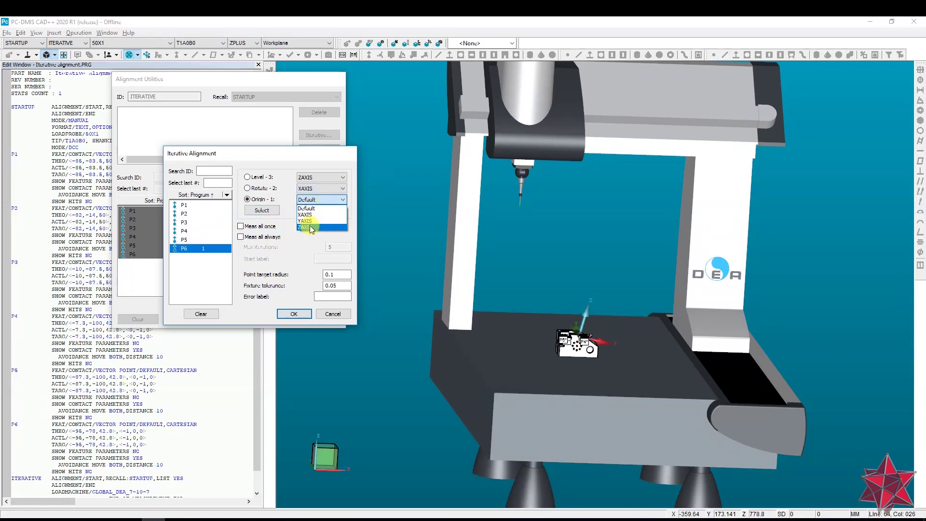
pyautogui.click(310, 221)
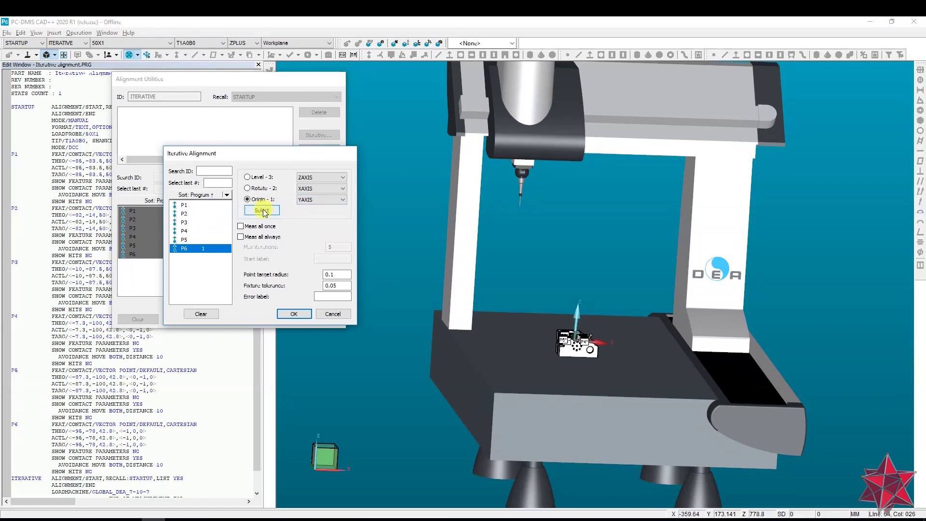
pyautogui.click(264, 211)
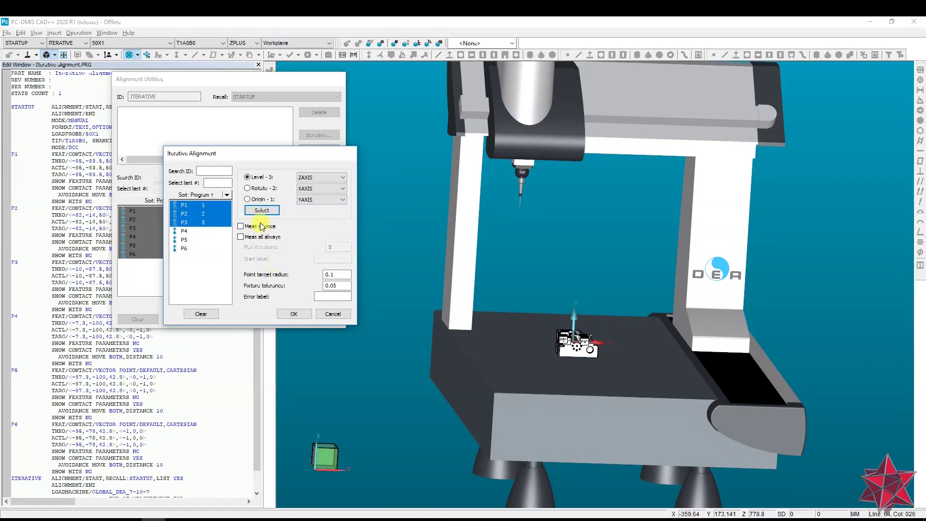
# Step: Enable Meas all always, accept the iterative alignment and start measuring all its features
pyautogui.click(259, 227)
pyautogui.click(263, 237)
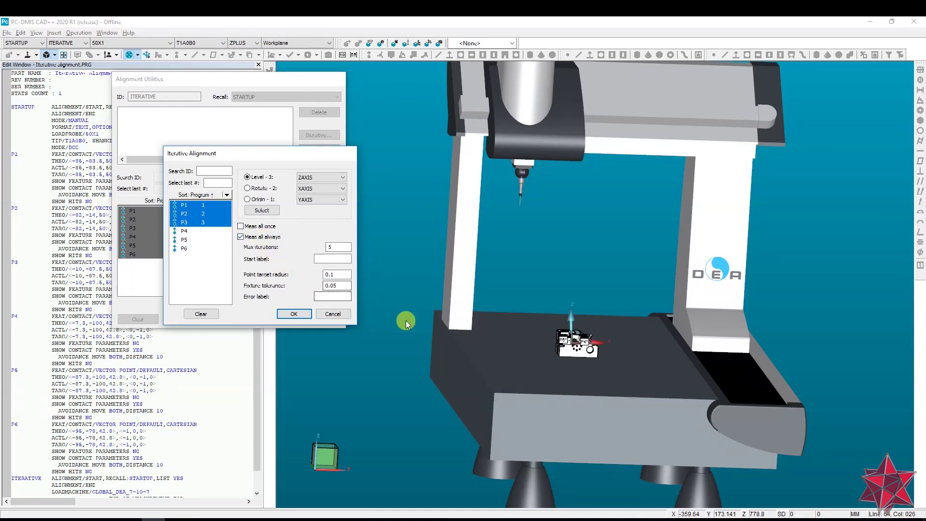
pyautogui.click(294, 314)
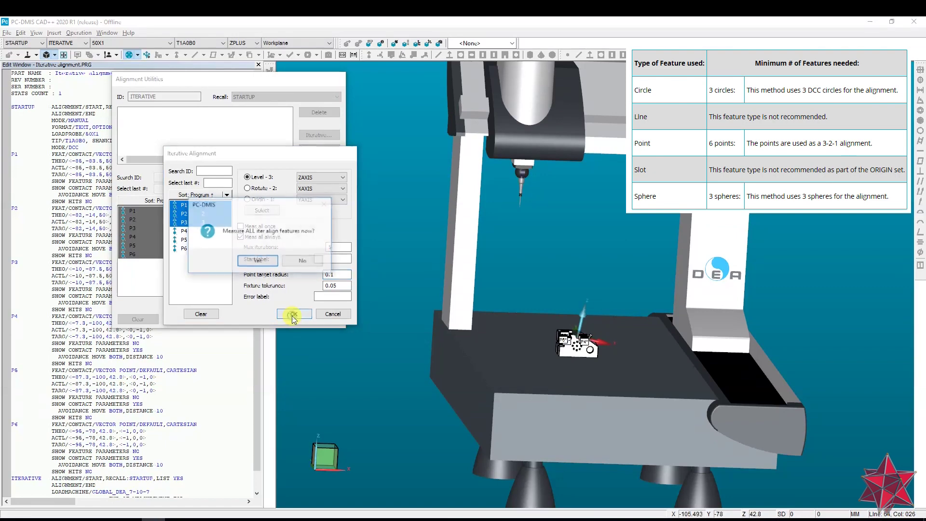
pyautogui.click(269, 263)
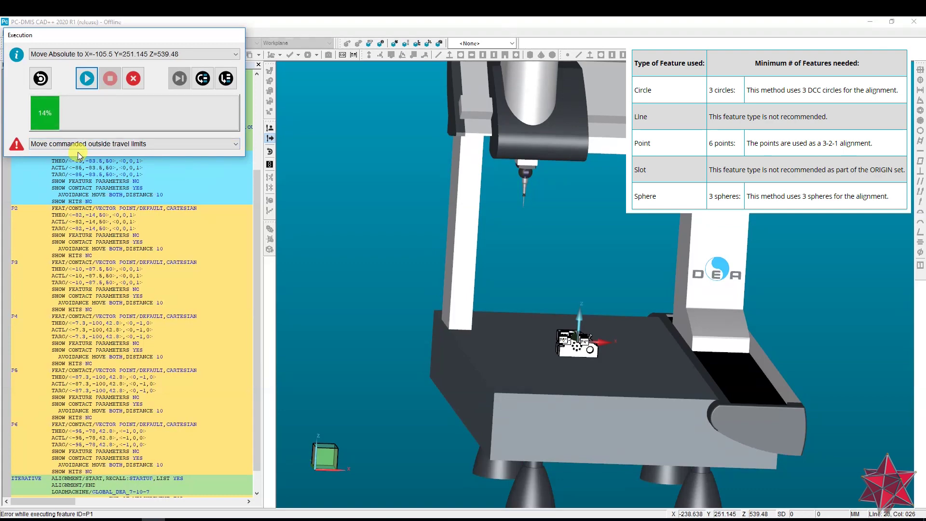
# Step: Try to continue the interrupted measurement of P1, and cancel the execution
pyautogui.moveTo(496, 314); pyautogui.dragTo(449, 294, button='middle')
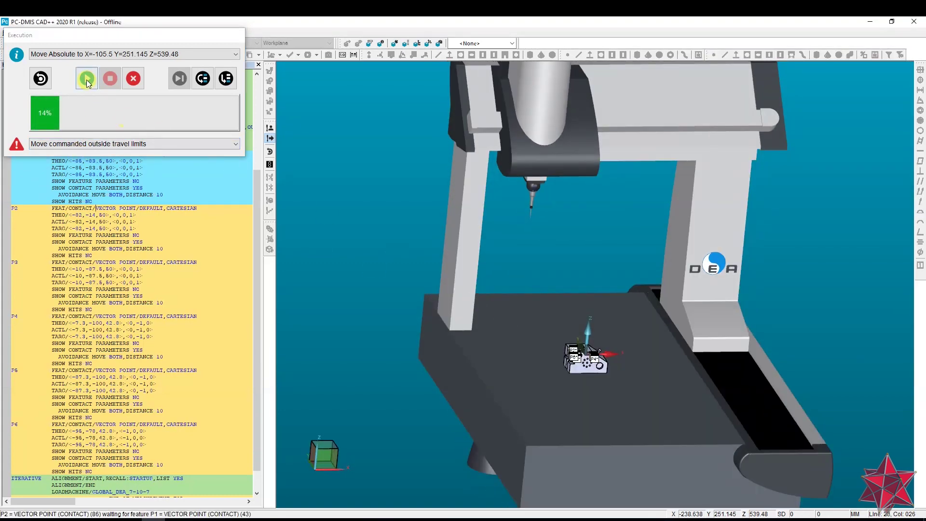
pyautogui.click(87, 79)
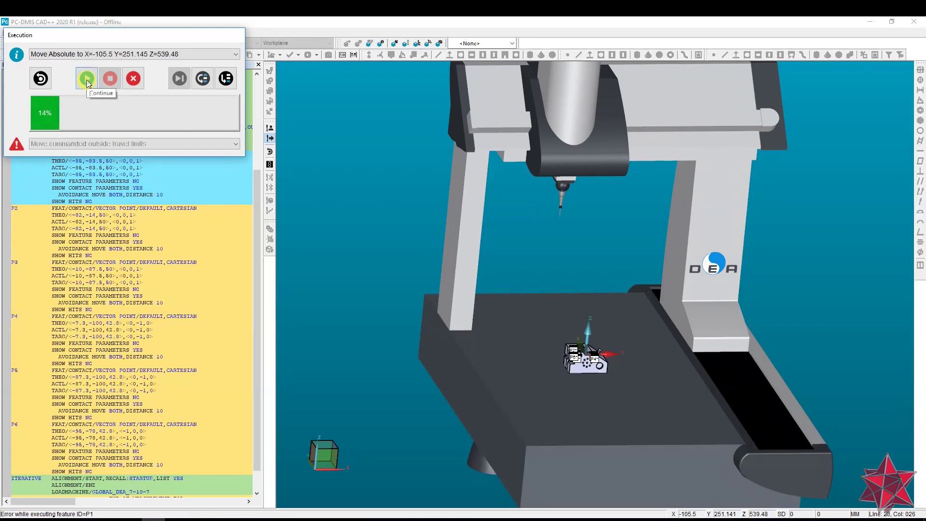
pyautogui.click(133, 78)
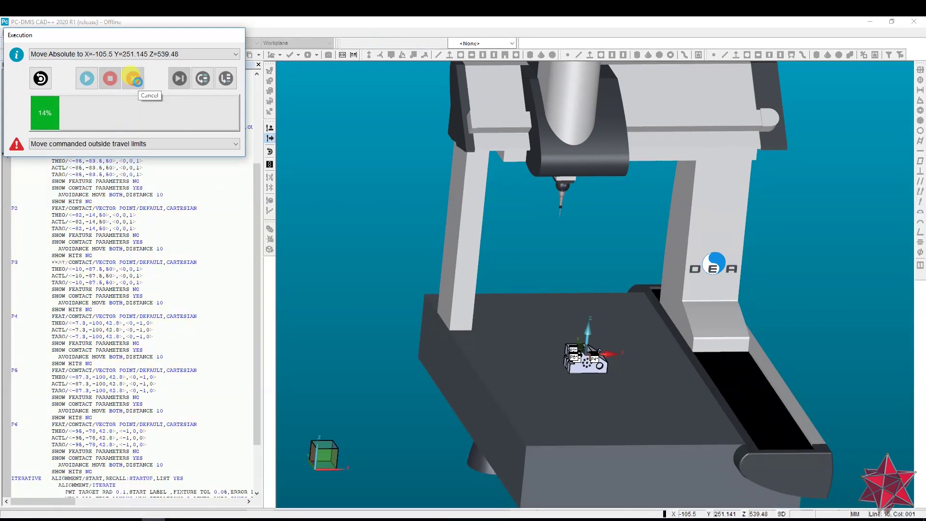
# Step: Examine the part, its coordinate axes and the point labels on the machine table
pyautogui.moveTo(538, 321)
pyautogui.mouseDown(button='middle')
pyautogui.moveTo(504, 289)
pyautogui.moveTo(534, 310)
pyautogui.mouseUp(button='middle')
pyautogui.scroll(2, 607, 354)
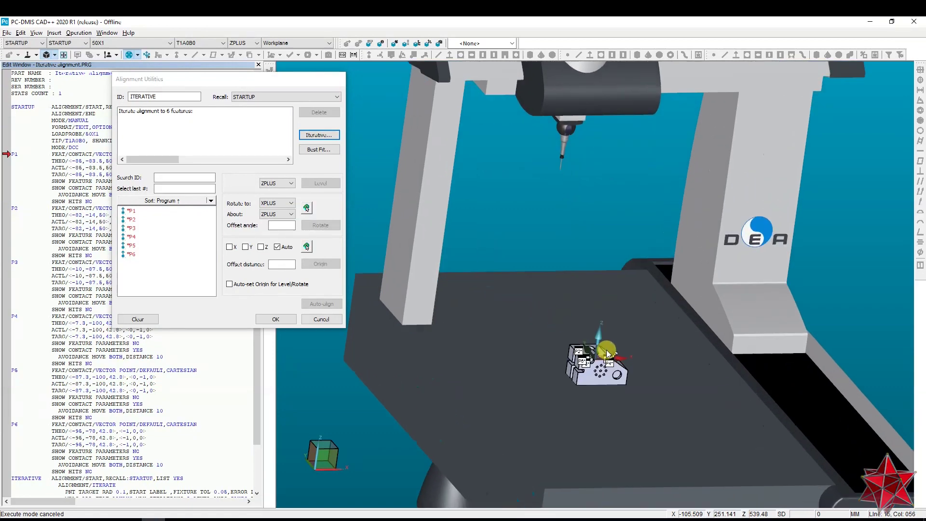
pyautogui.scroll(2, 607, 355)
pyautogui.scroll(2, 587, 307)
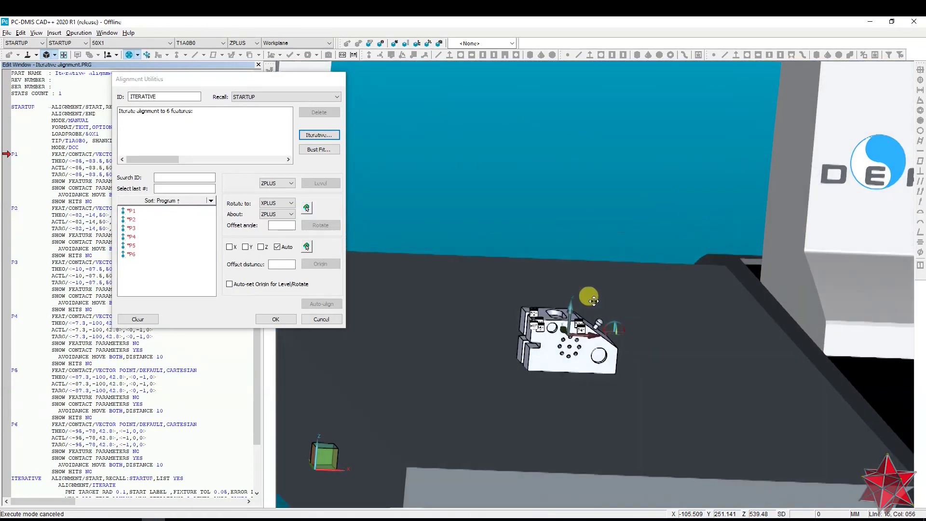
pyautogui.moveTo(587, 307); pyautogui.dragTo(616, 320, button='middle')
pyautogui.scroll(-1, 434, 285)
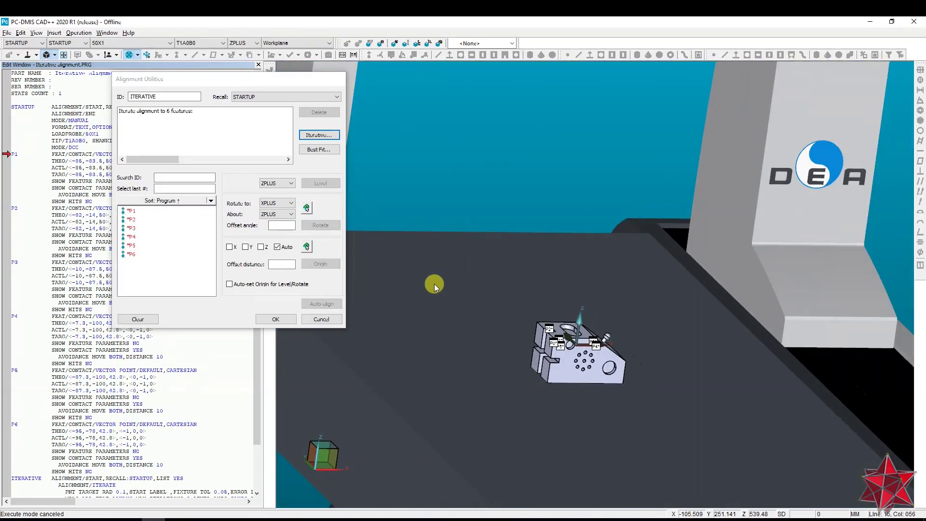
pyautogui.moveTo(434, 285); pyautogui.dragTo(598, 361, button='middle')
pyautogui.scroll(3, 515, 350)
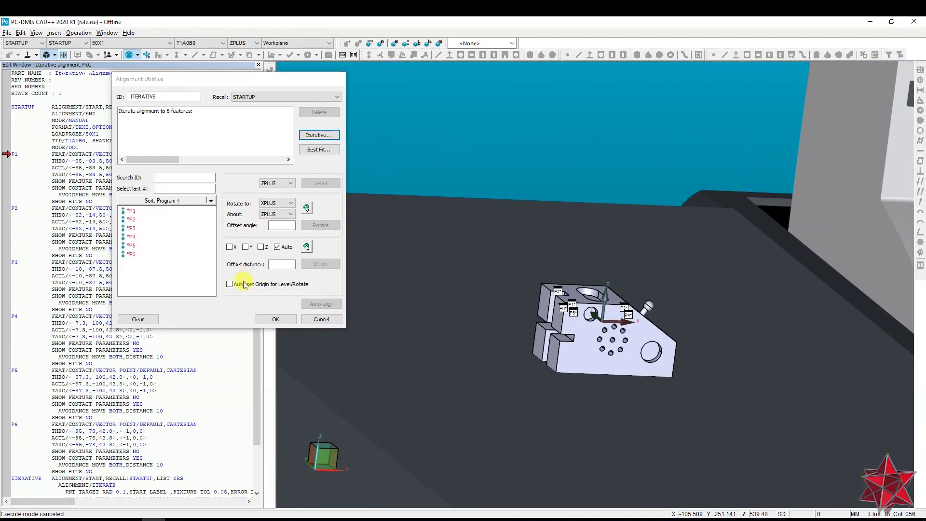
# Step: Discard the open alignment definition and insert a ZPLUS workplane command after the MODE/DCC line
pyautogui.click(317, 319)
pyautogui.click(96, 148)
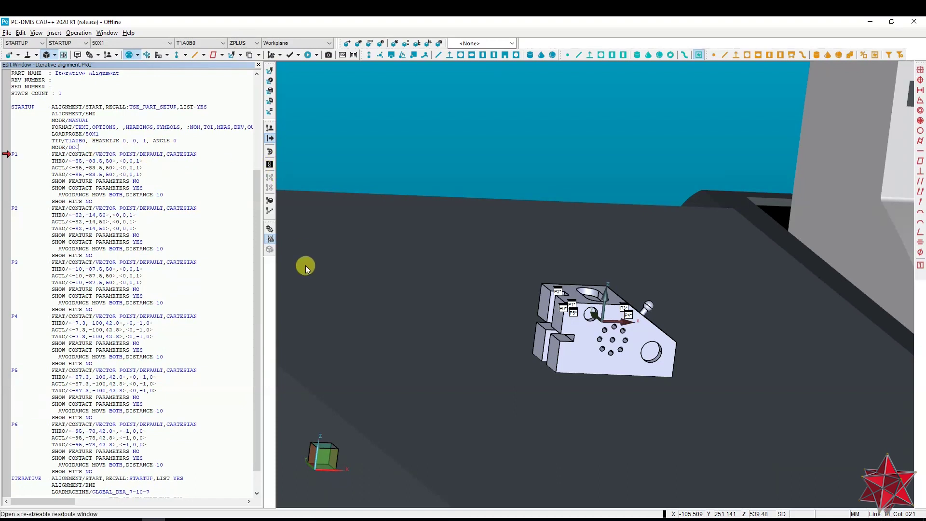
pyautogui.click(74, 34)
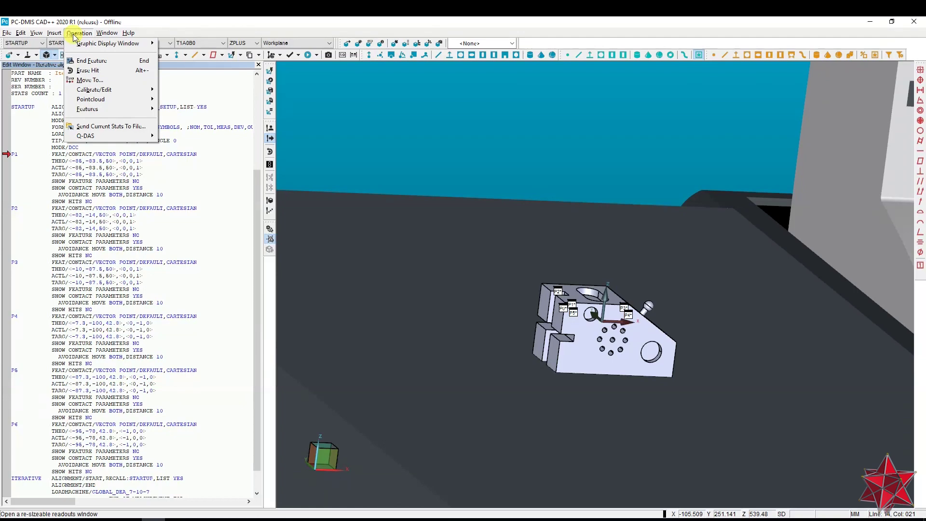
pyautogui.click(75, 33)
pyautogui.click(252, 43)
pyautogui.click(244, 84)
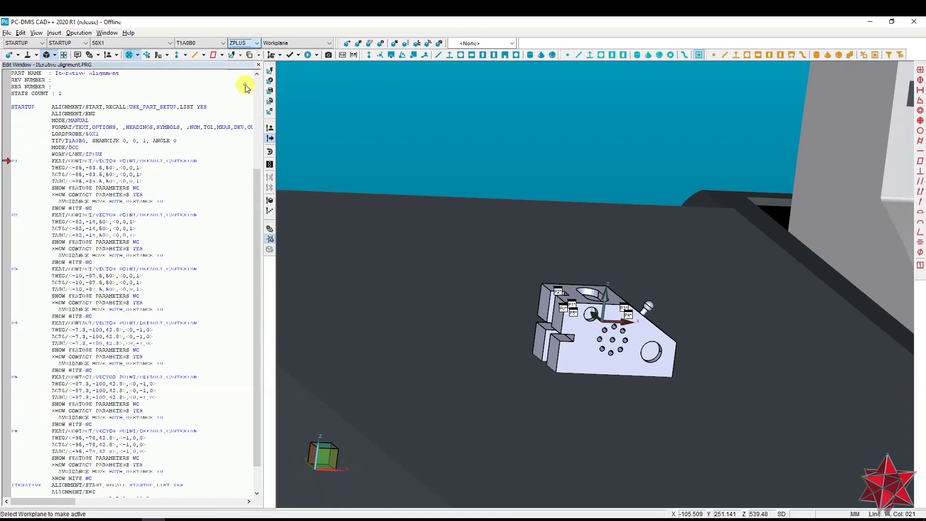
# Step: Execute the measurement routine on the simulated machine, starting with the cursor above the STARTUP alignment
pyautogui.click(38, 147)
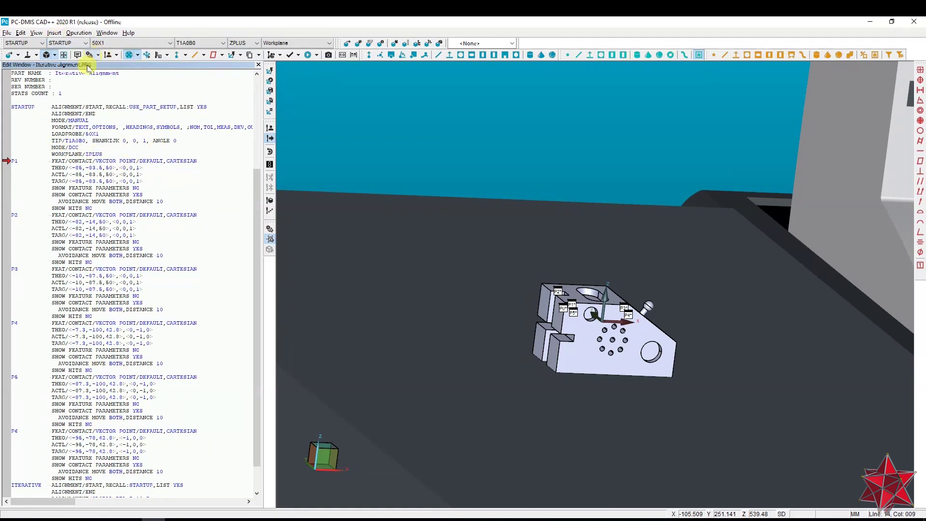
pyautogui.click(39, 100)
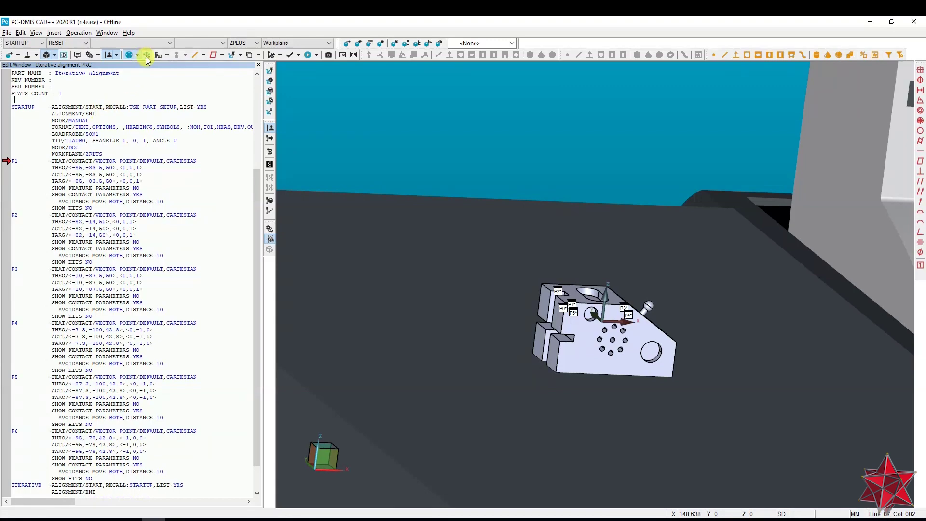
pyautogui.click(308, 55)
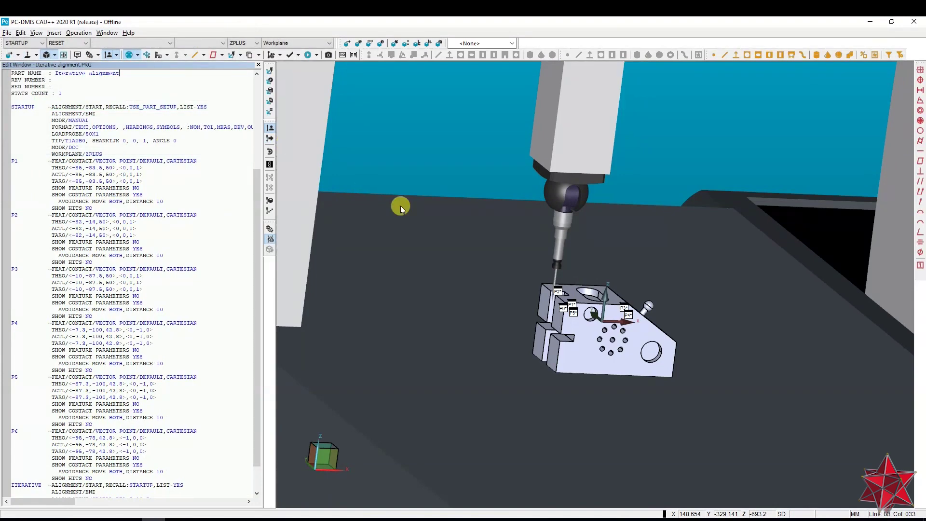
pyautogui.scroll(2, 424, 228)
pyautogui.scroll(-5, 424, 227)
pyautogui.moveTo(427, 245); pyautogui.dragTo(537, 224, button='middle')
pyautogui.scroll(1, 554, 242)
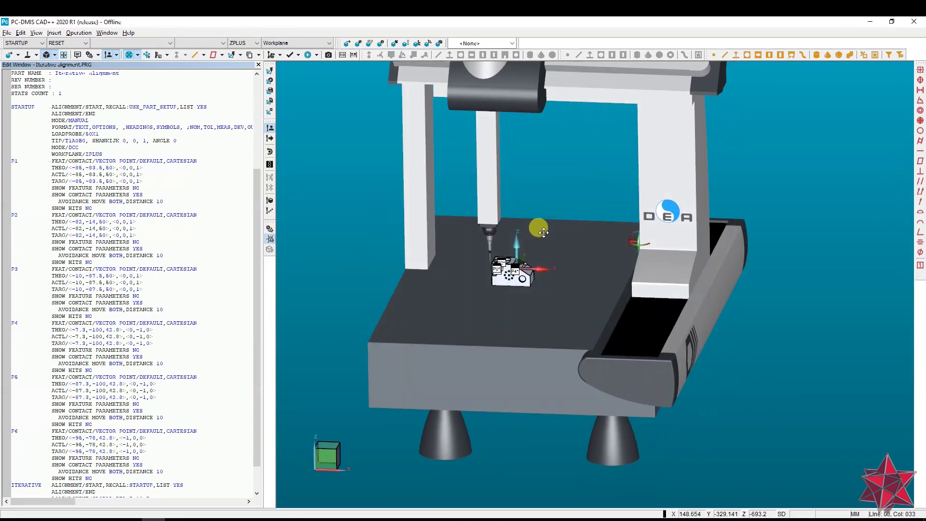
pyautogui.scroll(4, 507, 269)
pyautogui.moveTo(519, 269); pyautogui.dragTo(476, 232, button='middle')
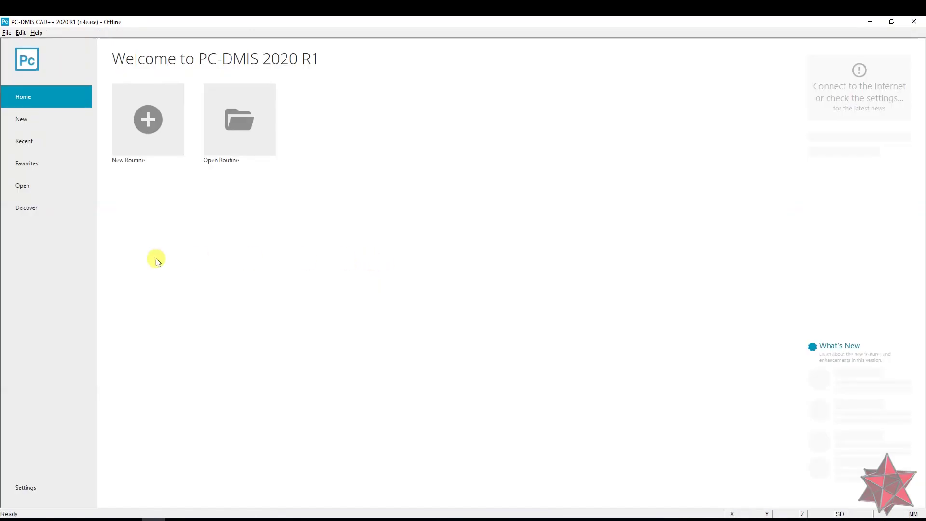
# Step: Create a new offline measurement routine in mm with the part name Iterative alignment
pyautogui.click(147, 141)
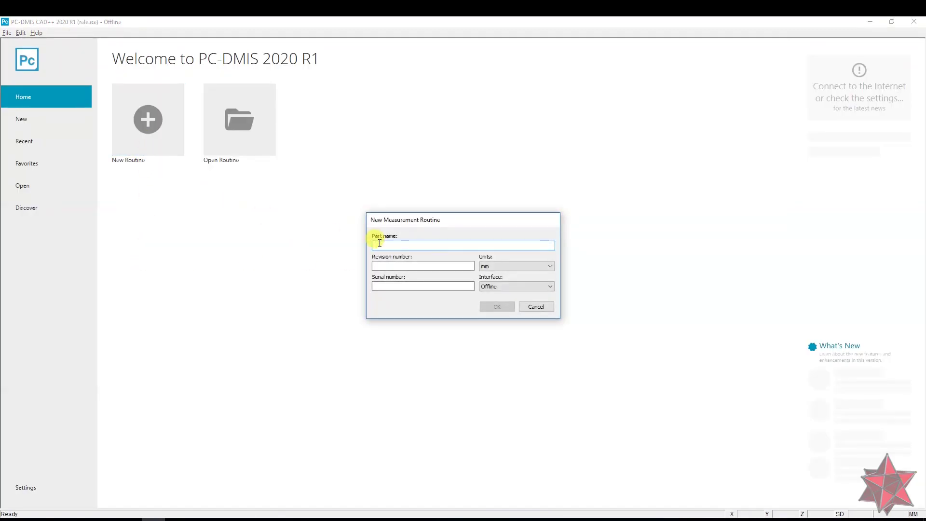
pyautogui.write('Iterative alignment')
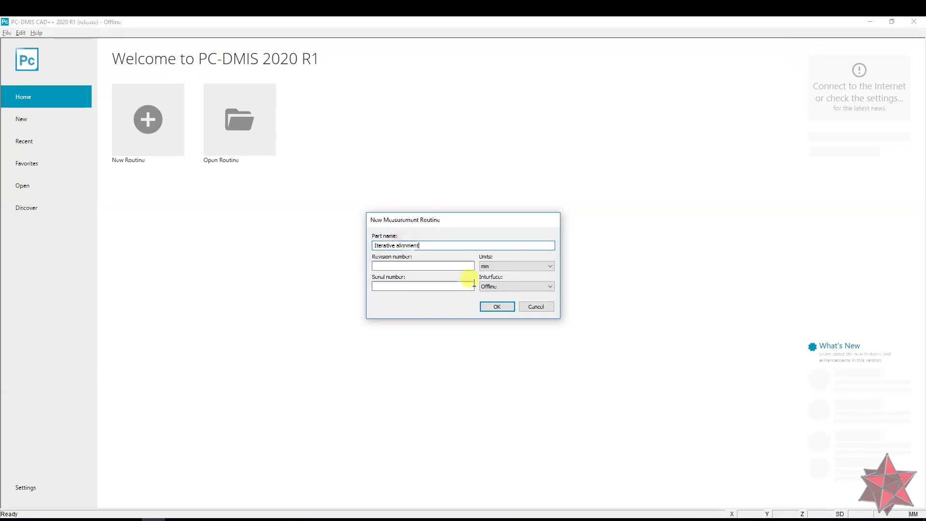
pyautogui.click(499, 309)
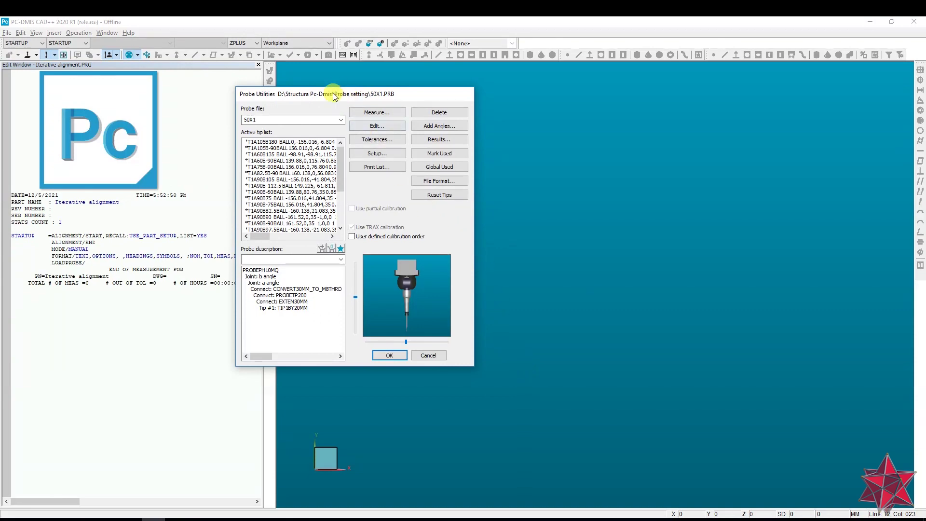
# Step: Load probe 50X1 with tip T1A0B0 as the active tip
pyautogui.moveTo(340, 94); pyautogui.dragTo(480, 72)
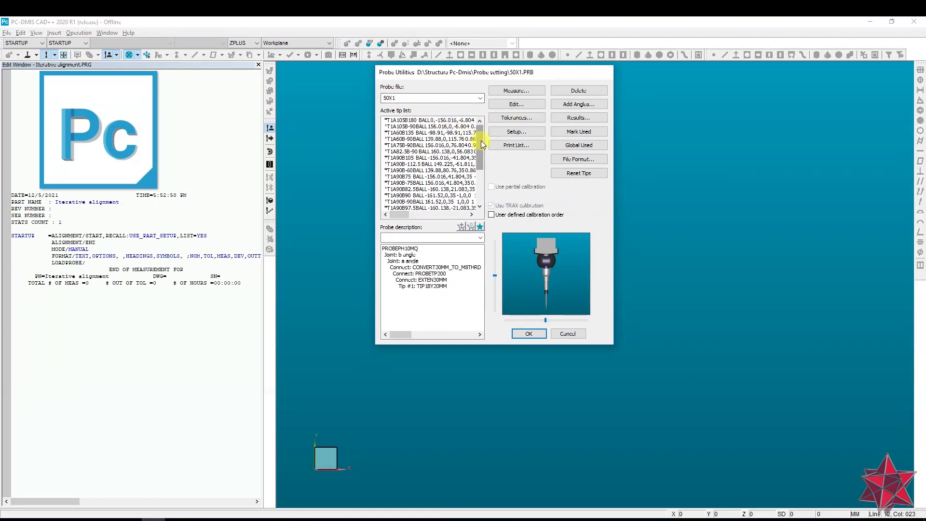
pyautogui.moveTo(482, 141); pyautogui.dragTo(480, 181)
pyautogui.click(427, 165)
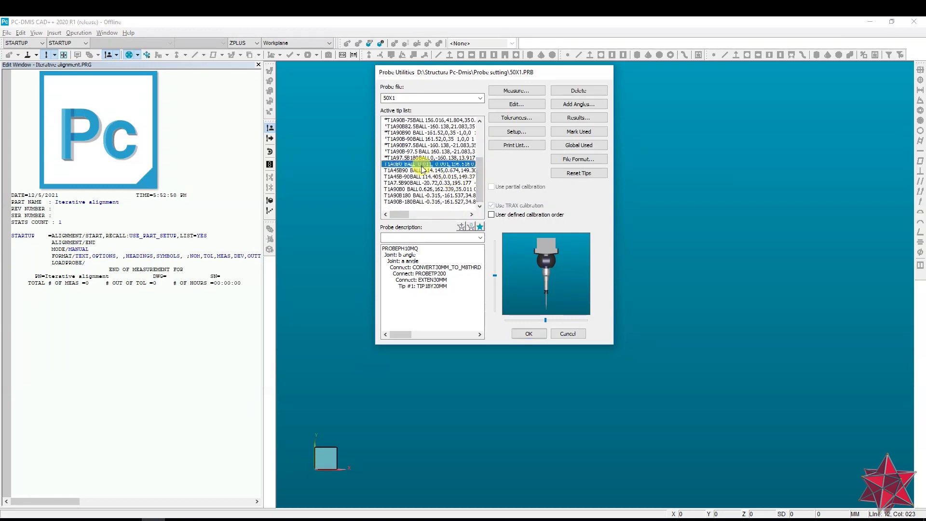
pyautogui.click(528, 334)
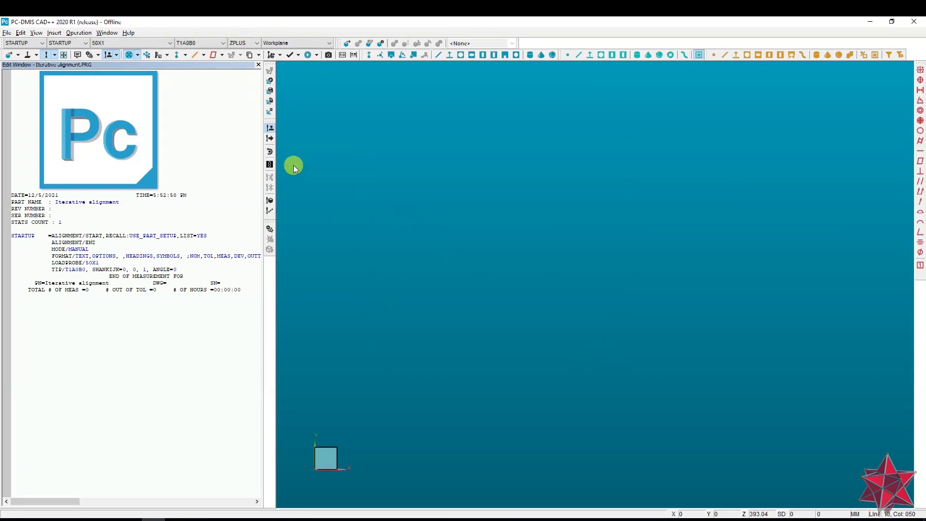
# Step: Start a CAD file import and browse to the Test files folder on USB DISK (E:)
pyautogui.click(54, 33)
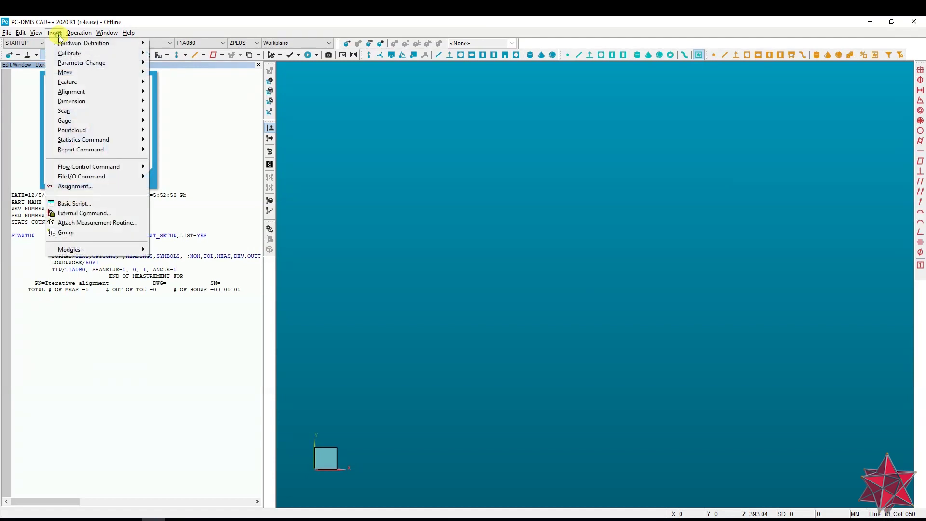
pyautogui.click(6, 32)
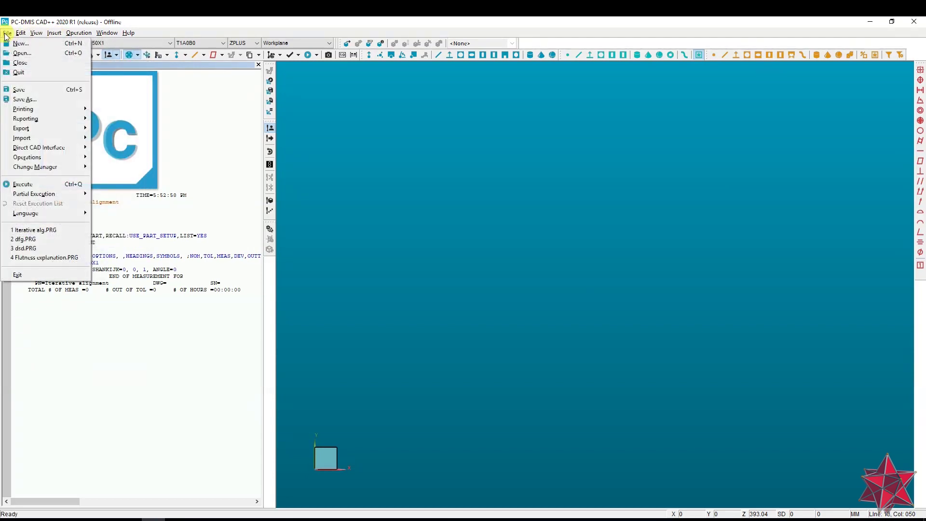
pyautogui.moveTo(38, 146)
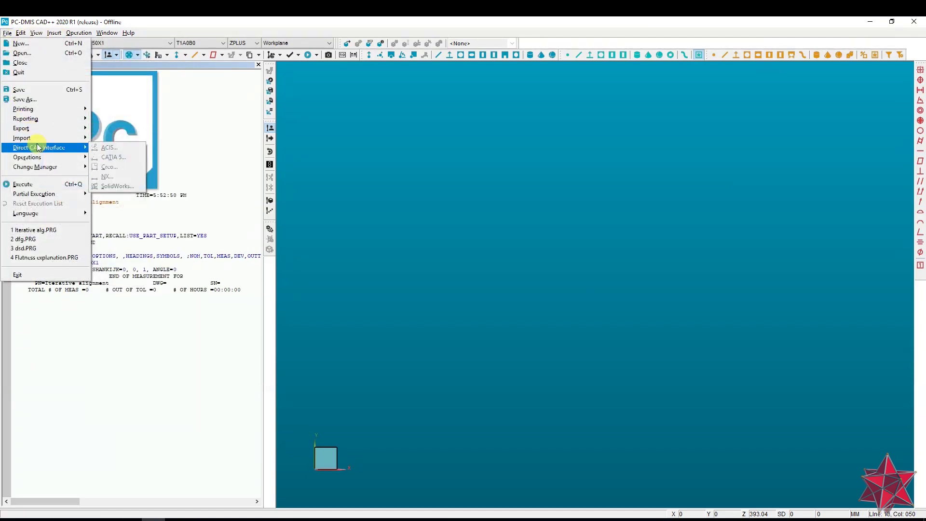
pyautogui.click(118, 145)
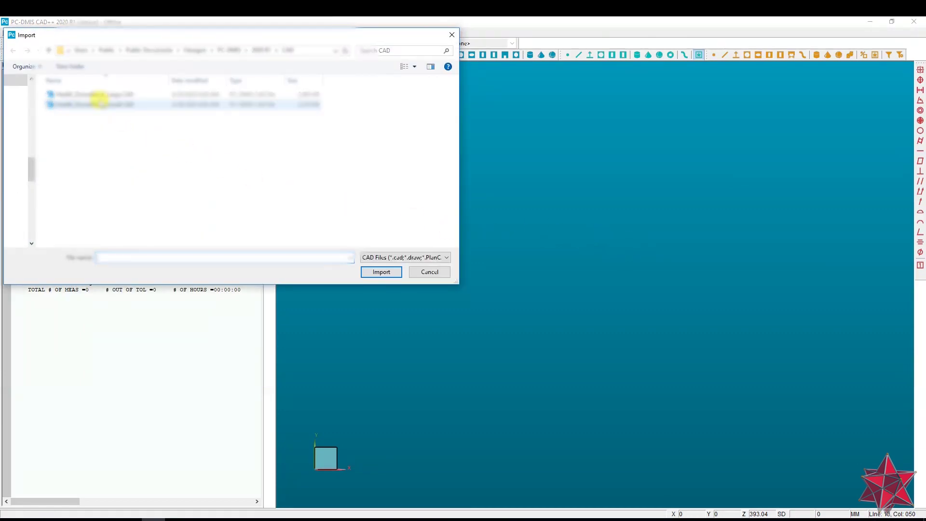
pyautogui.click(82, 50)
pyautogui.click(82, 50)
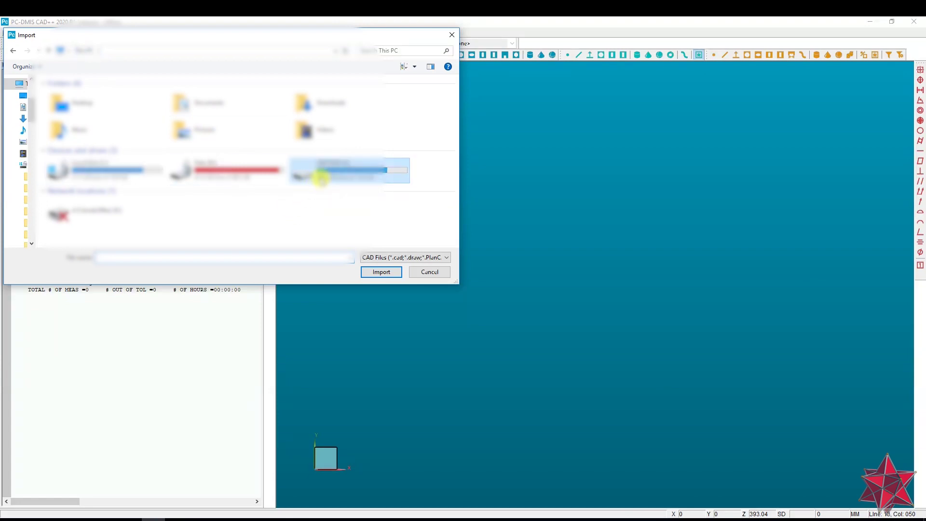
pyautogui.doubleClick(321, 179)
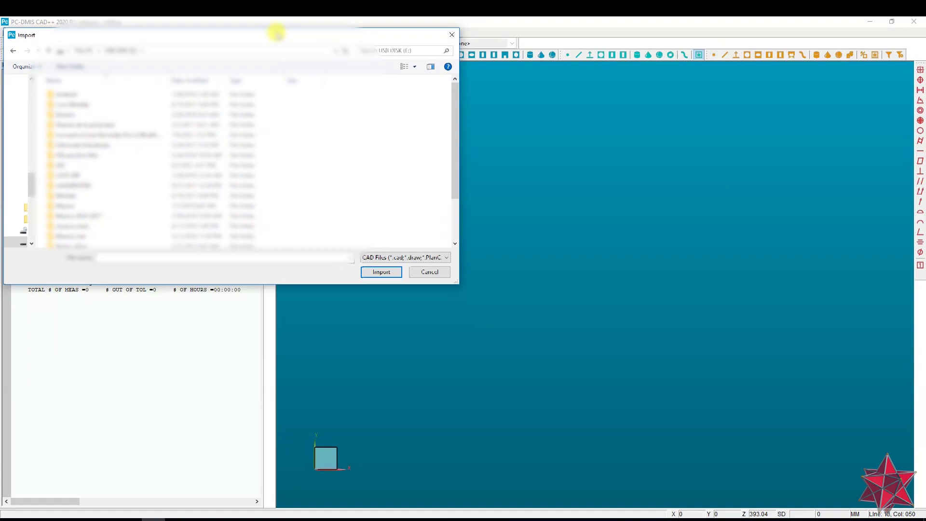
pyautogui.moveTo(276, 33); pyautogui.dragTo(486, 41)
pyautogui.scroll(-2, 470, 176)
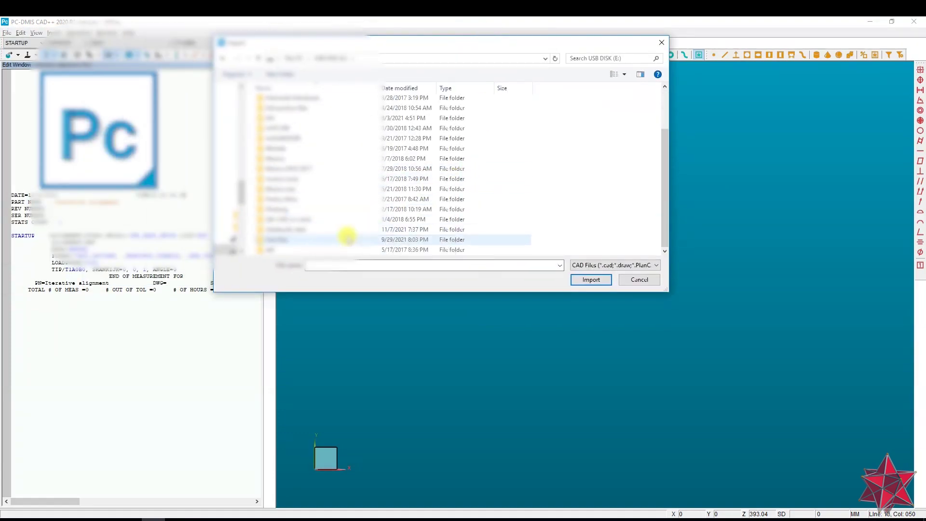
pyautogui.doubleClick(347, 238)
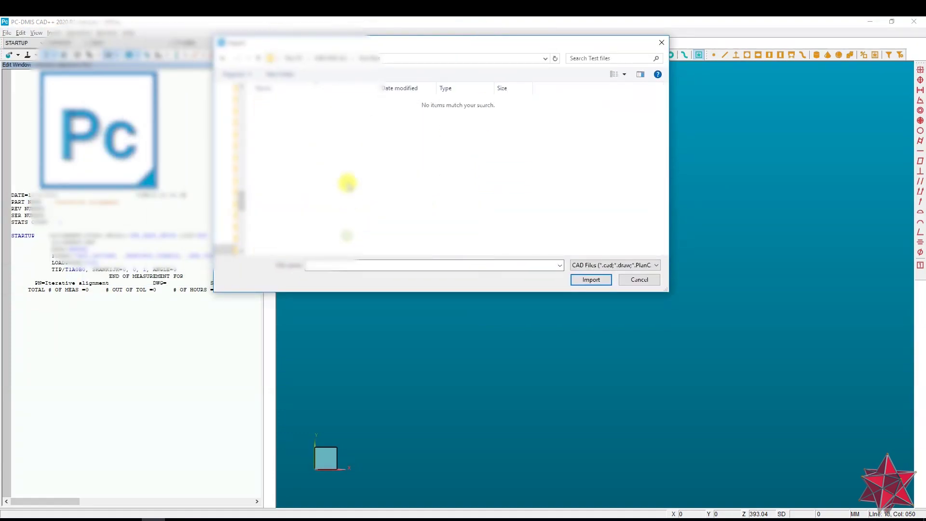
# Step: List all file types in the import folder and import the CAD model Model XYZ_V01.STEP
pyautogui.click(637, 265)
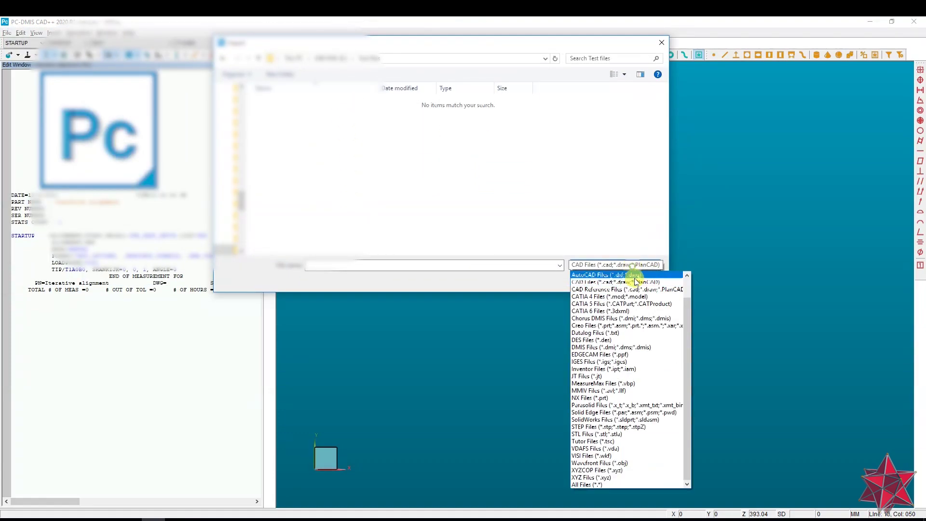
pyautogui.click(618, 482)
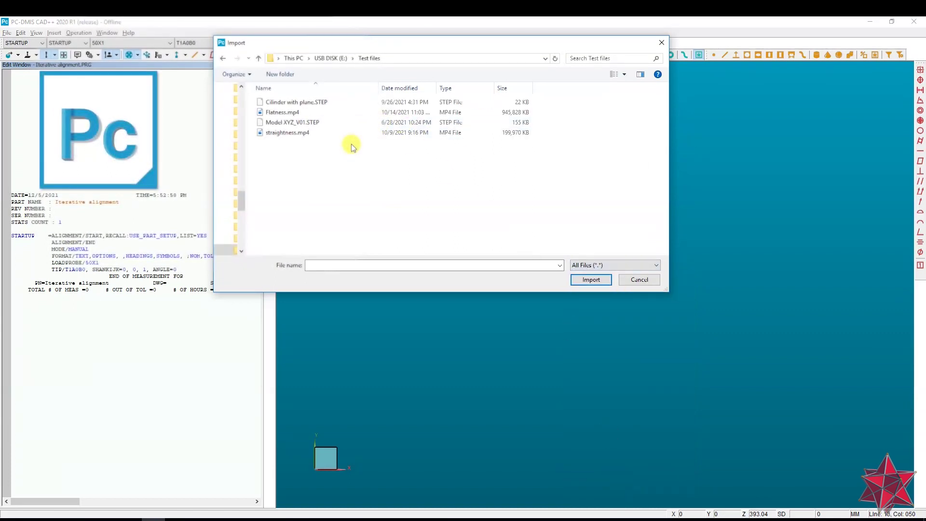
pyautogui.doubleClick(352, 123)
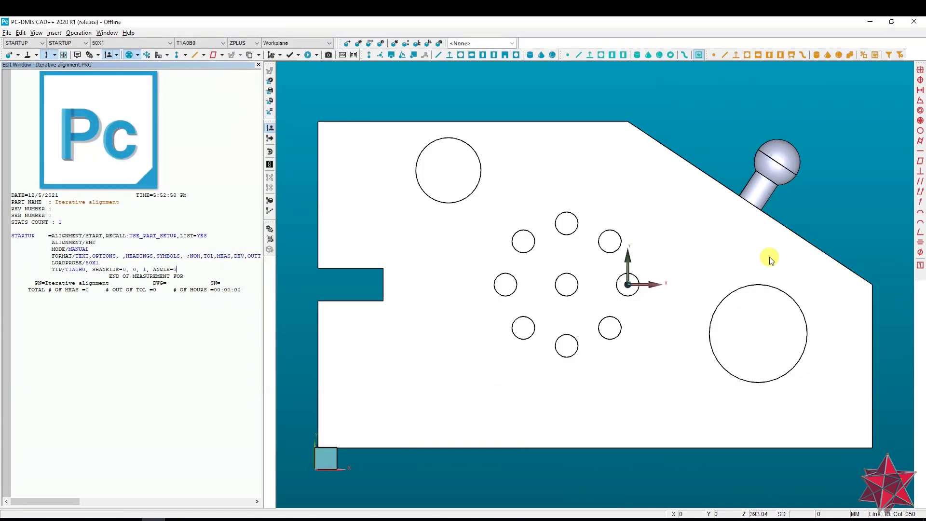
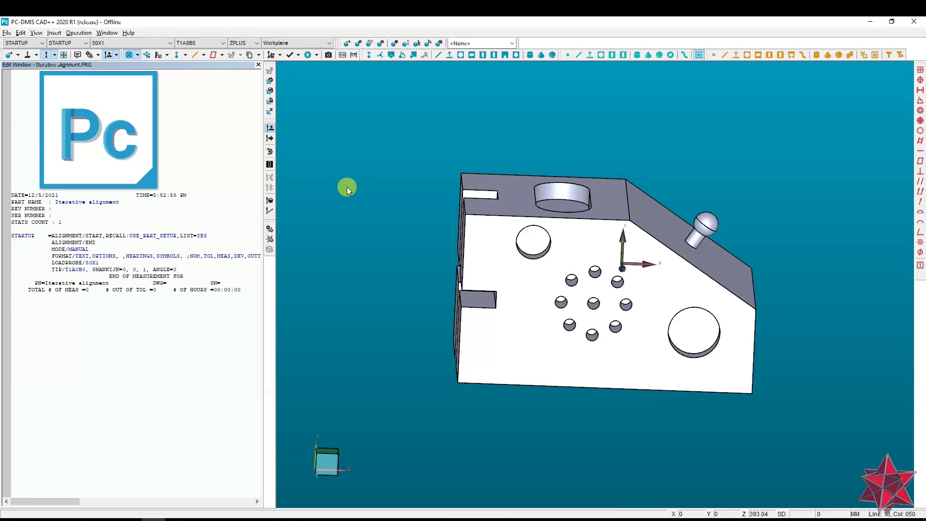
# Step: Transform the imported CAD model by rotating it 90 degrees about the X axis
pyautogui.click(75, 33)
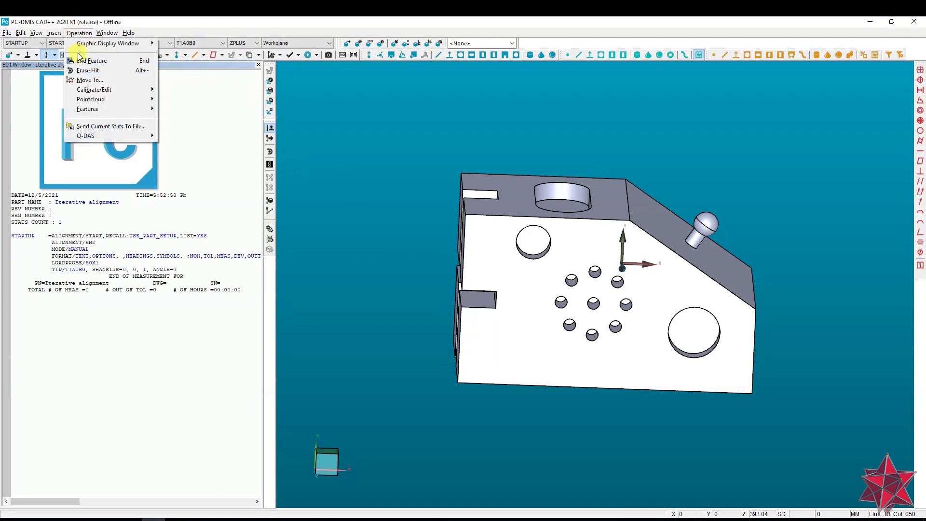
pyautogui.moveTo(89, 45)
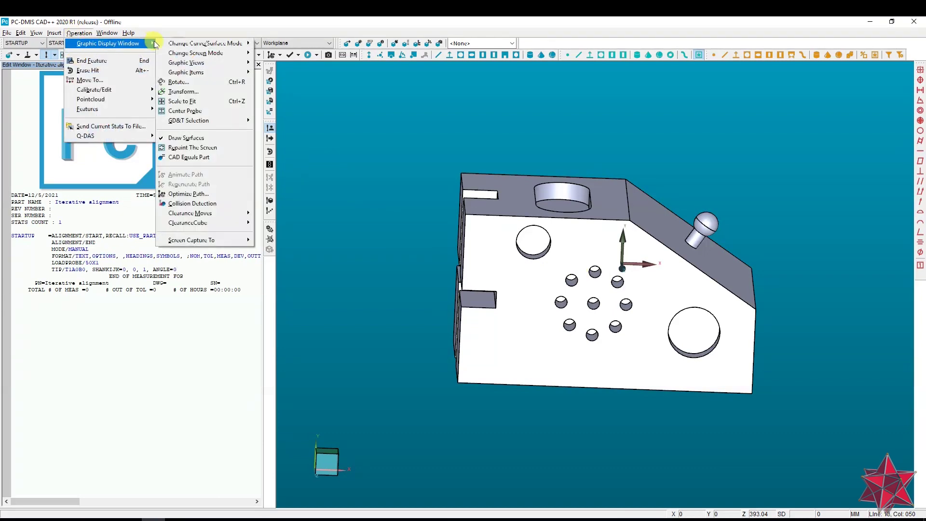
pyautogui.click(204, 92)
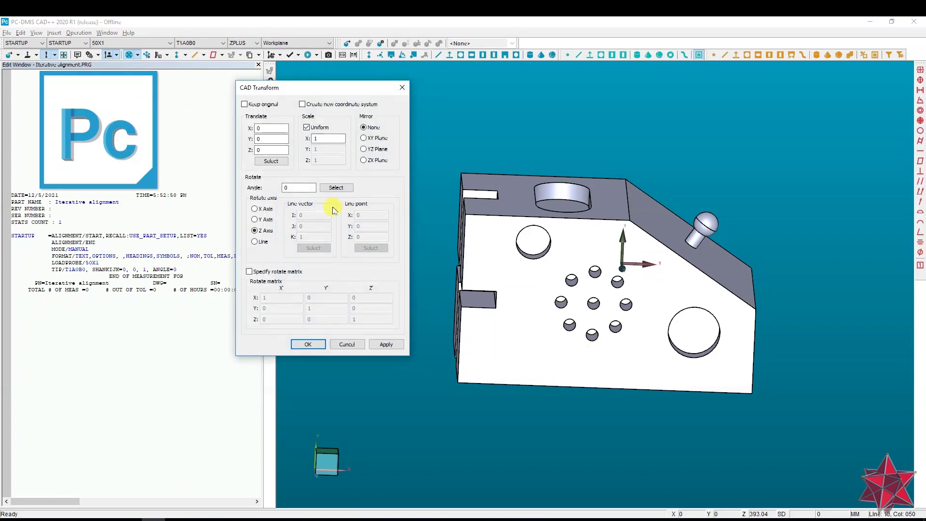
pyautogui.write('9')
pyautogui.click(257, 208)
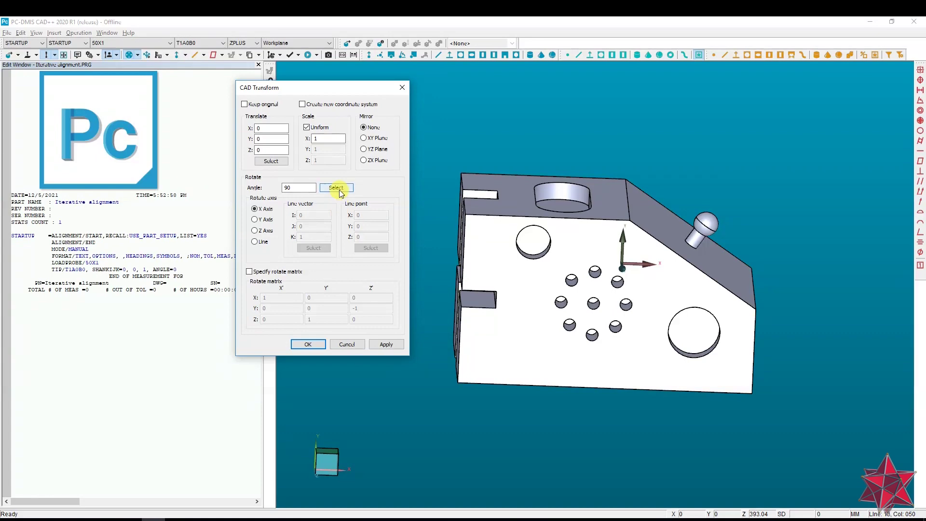
pyautogui.click(377, 347)
pyautogui.click(308, 344)
pyautogui.keyDown('ctrl'); pyautogui.moveTo(543, 384); pyautogui.dragTo(681, 519, button='right'); pyautogui.keyUp('ctrl')
pyautogui.moveTo(668, 455); pyautogui.dragTo(613, 375, button='right')
pyautogui.scroll(3, 613, 376)
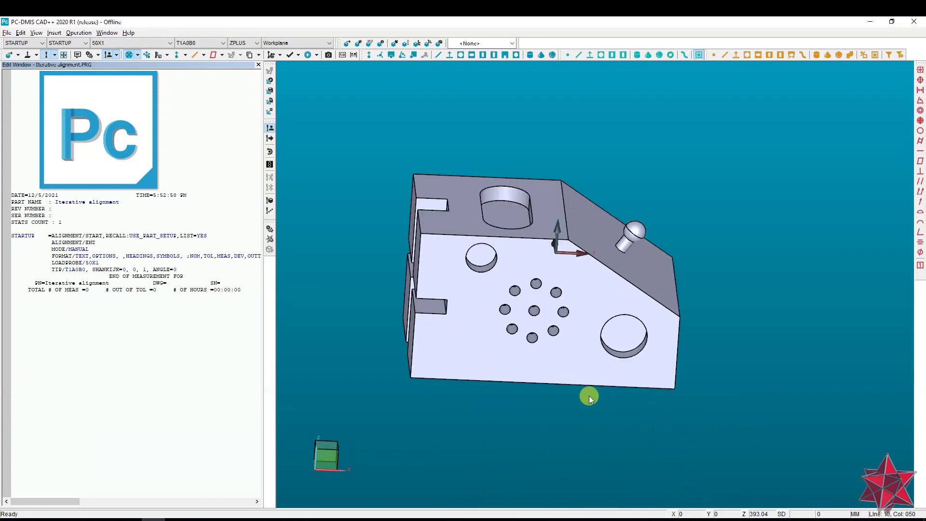
pyautogui.moveTo(571, 325); pyautogui.dragTo(612, 362, button='right')
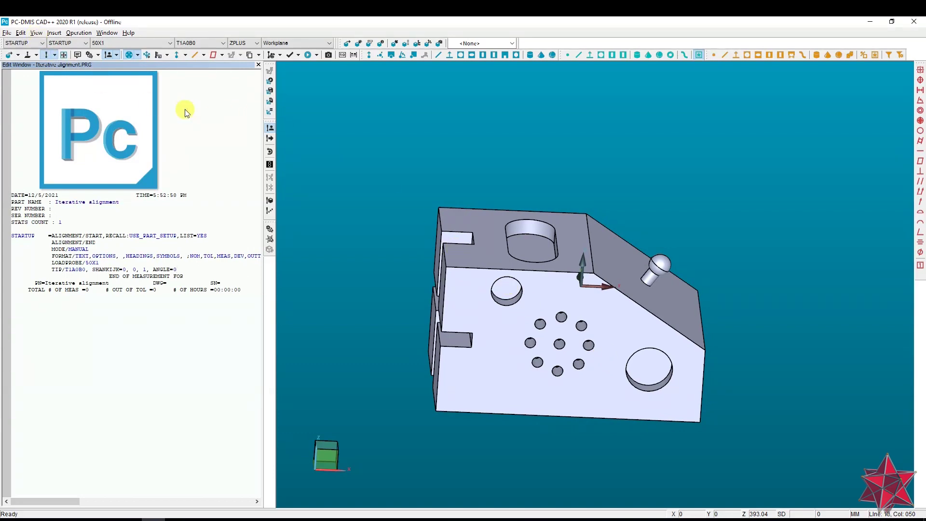
# Step: Set the move speed in the motion parameters to 200 mm/sec and apply it to the routine
pyautogui.press('F10')
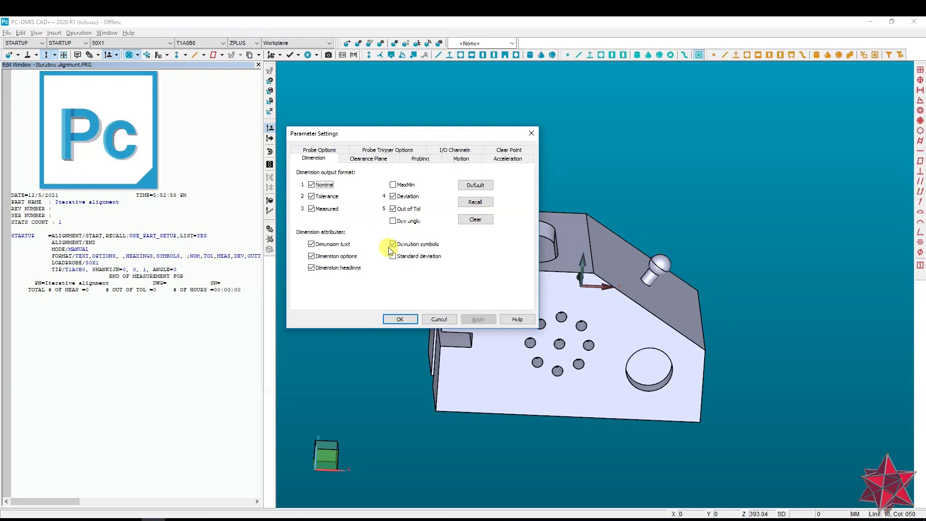
pyautogui.moveTo(377, 127); pyautogui.dragTo(413, 103)
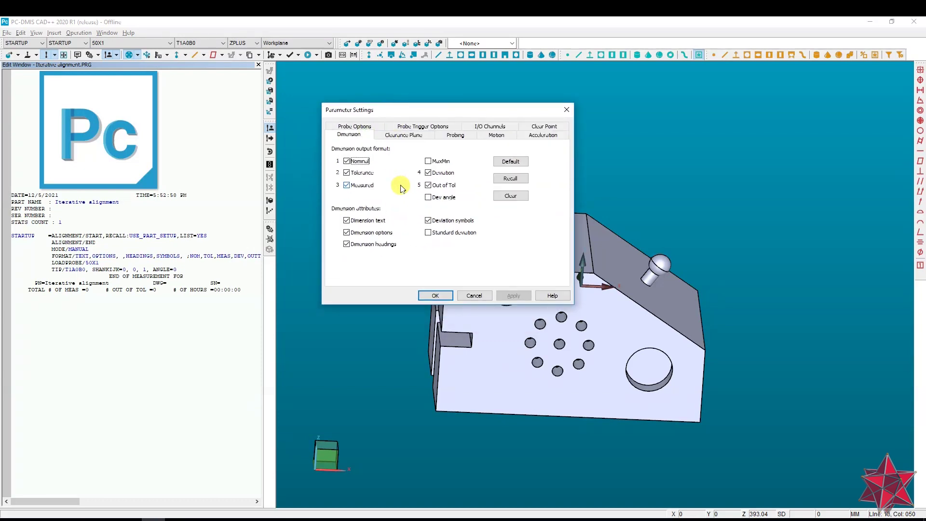
pyautogui.click(395, 135)
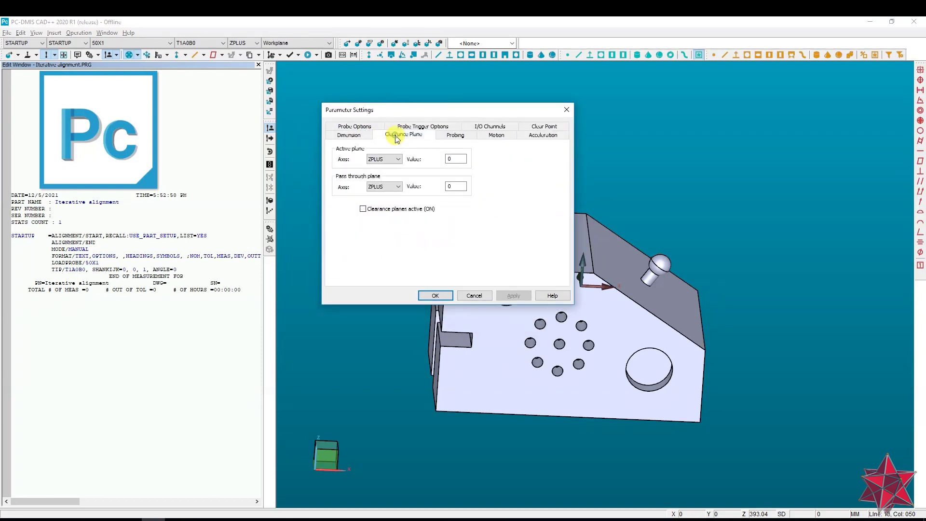
pyautogui.click(453, 136)
pyautogui.click(495, 137)
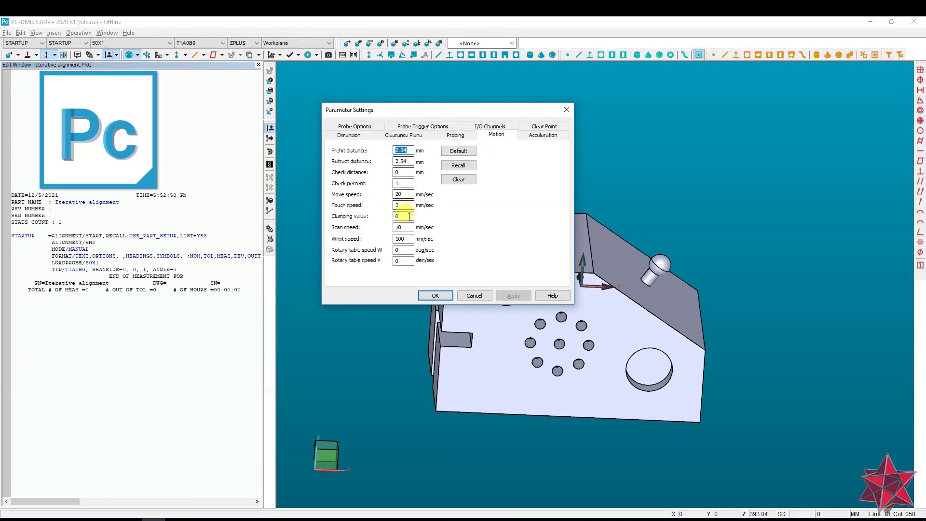
pyautogui.click(408, 227)
pyautogui.click(404, 194)
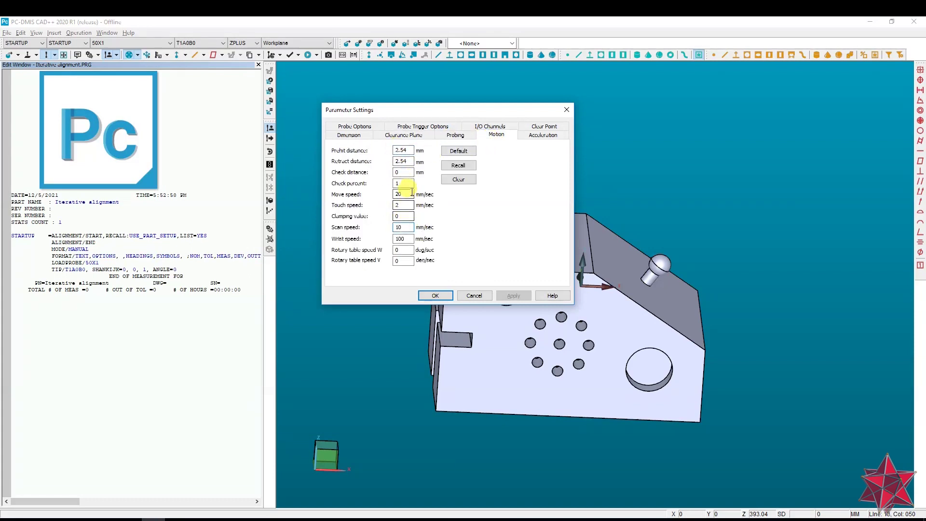
pyautogui.write('0')
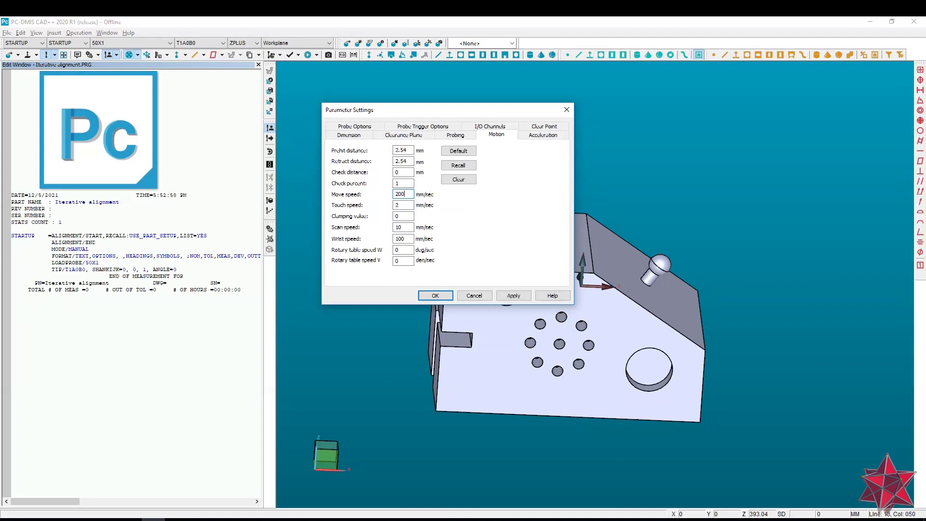
pyautogui.click(506, 295)
pyautogui.click(436, 295)
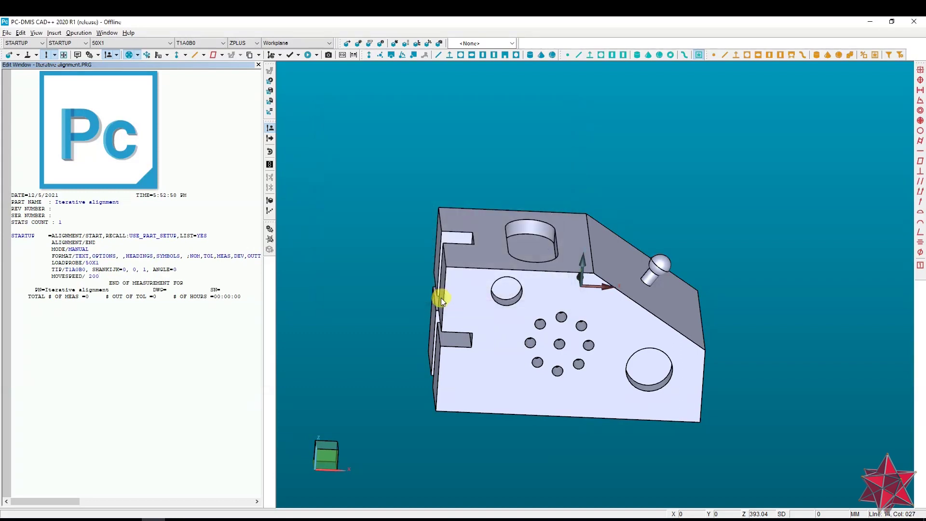
# Step: Add a MODE/DCC command on a new line below the MOVESPEED/ 200 command
pyautogui.press('Return')
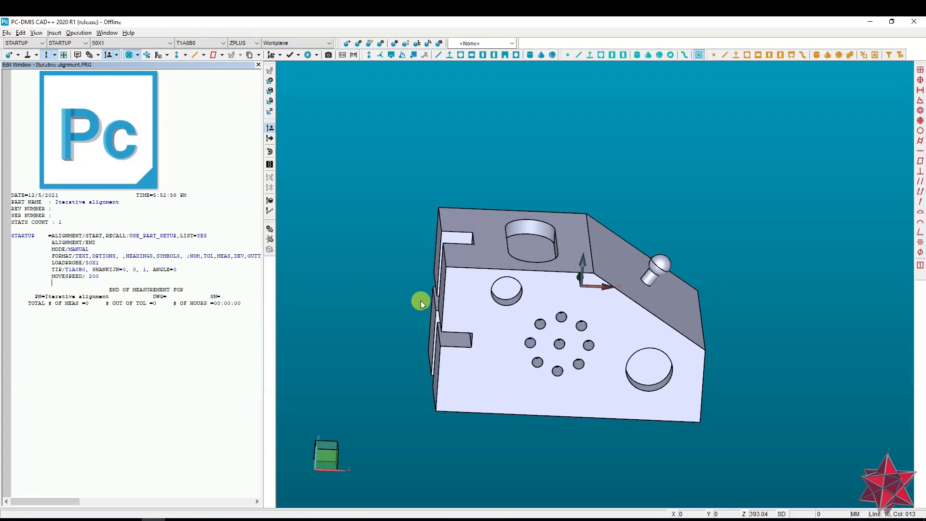
pyautogui.write('MODE/DCC')
pyautogui.press('Return')
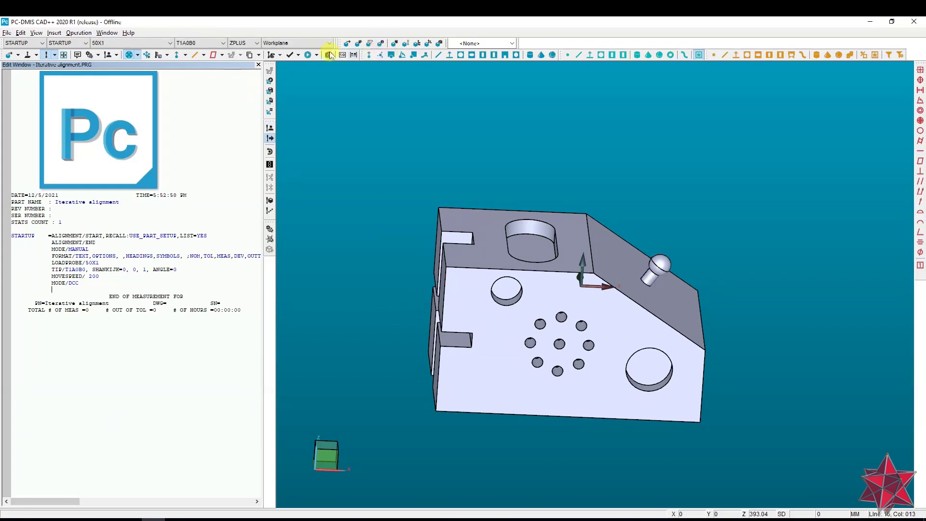
pyautogui.press('BackSpace')
pyautogui.moveTo(362, 270)
pyautogui.mouseDown()
pyautogui.moveTo(389, 312)
pyautogui.moveTo(391, 300)
pyautogui.moveTo(496, 293)
pyautogui.moveTo(465, 252)
pyautogui.moveTo(529, 291)
pyautogui.moveTo(518, 303)
pyautogui.mouseUp()
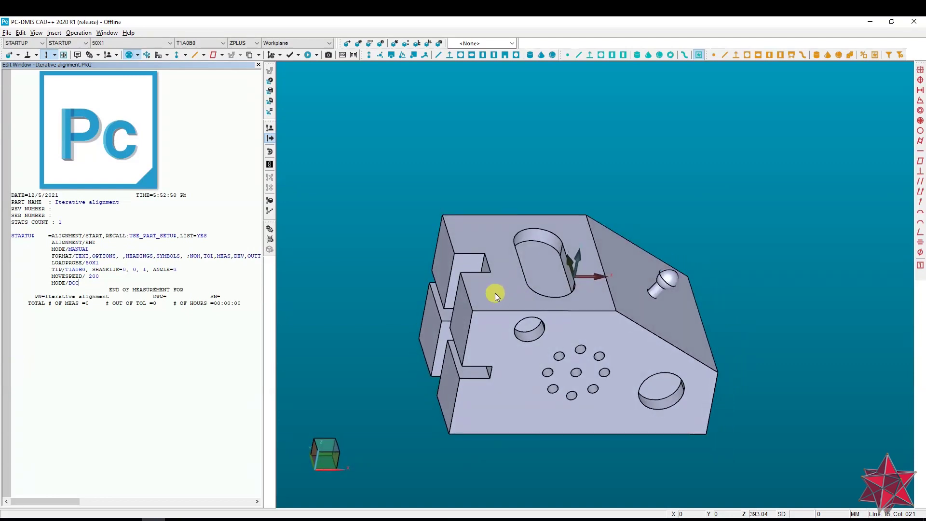
pyautogui.moveTo(494, 302); pyautogui.dragTo(482, 290)
pyautogui.scroll(2, 482, 290)
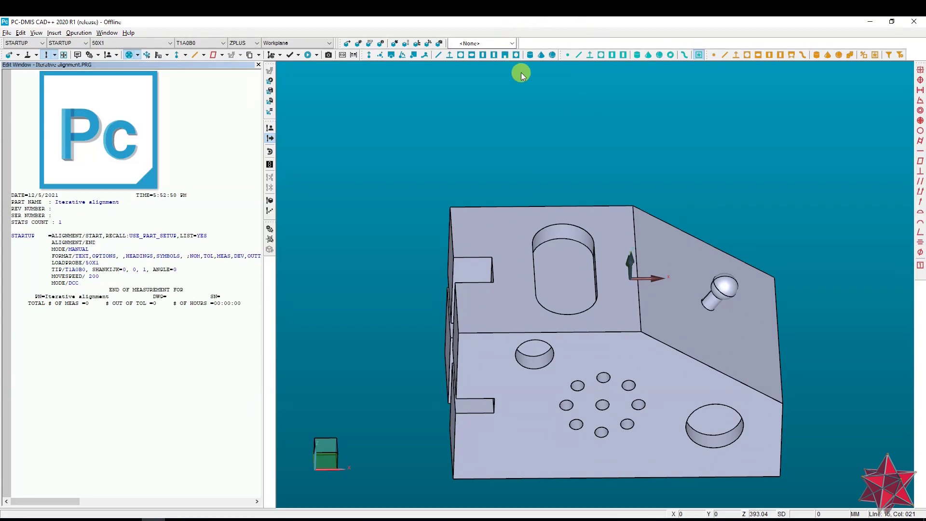
pyautogui.click(370, 55)
pyautogui.click(500, 237)
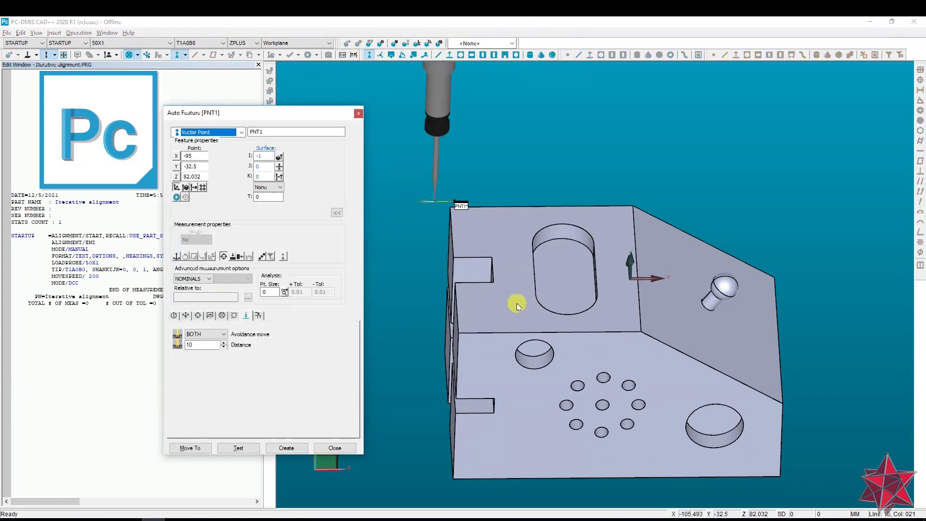
pyautogui.click(475, 314)
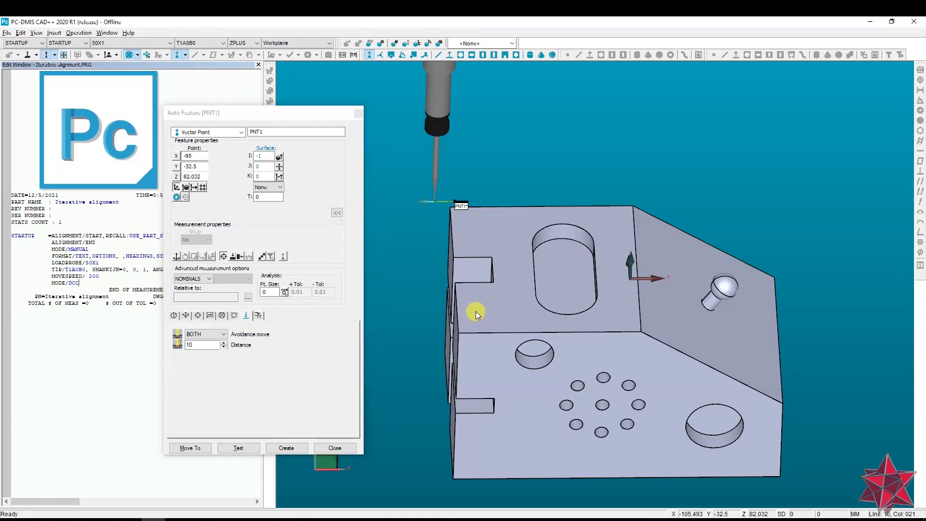
pyautogui.keyDown('ctrl'); pyautogui.moveTo(567, 311); pyautogui.dragTo(600, 267, button='right'); pyautogui.keyUp('ctrl')
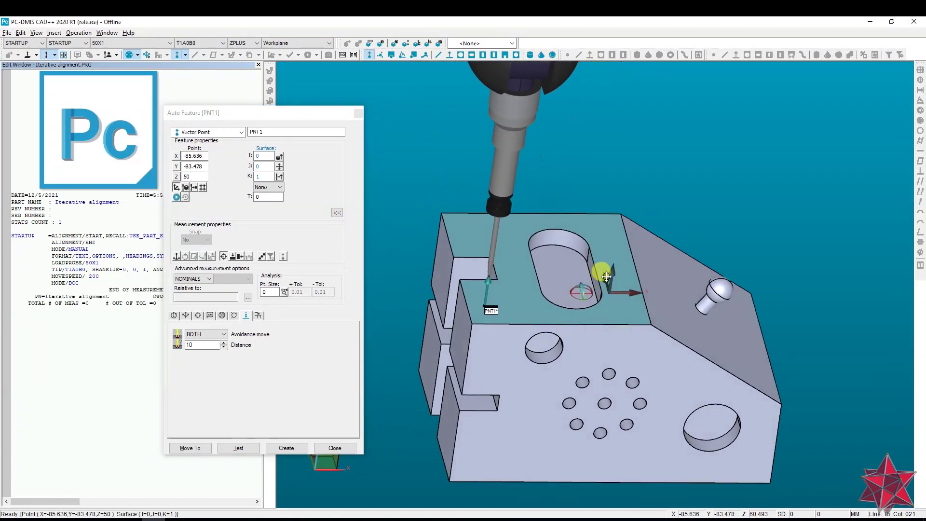
pyautogui.moveTo(208, 156); pyautogui.dragTo(205, 157)
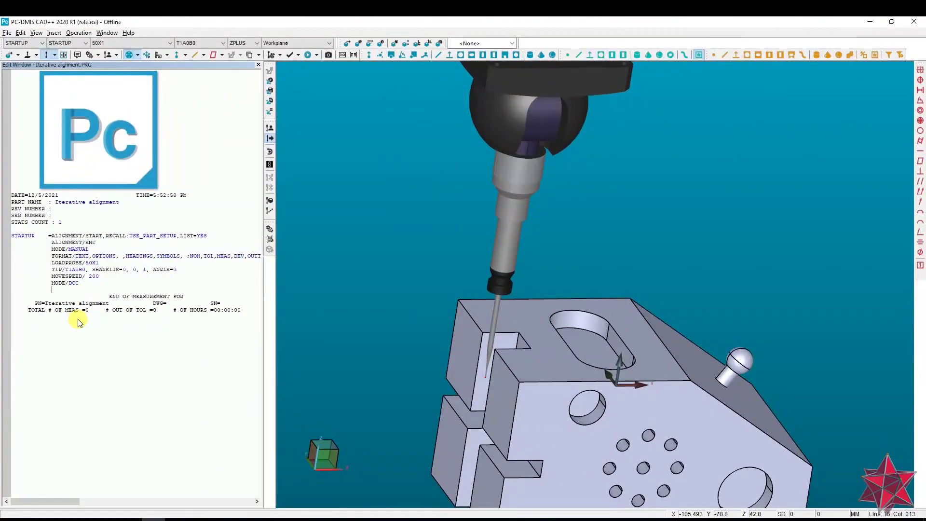
# Step: Activate ClearanceCube motion, preview the cube around the part, and accept the definition with the cube hidden
pyautogui.moveTo(603, 397); pyautogui.dragTo(458, 299, button='middle')
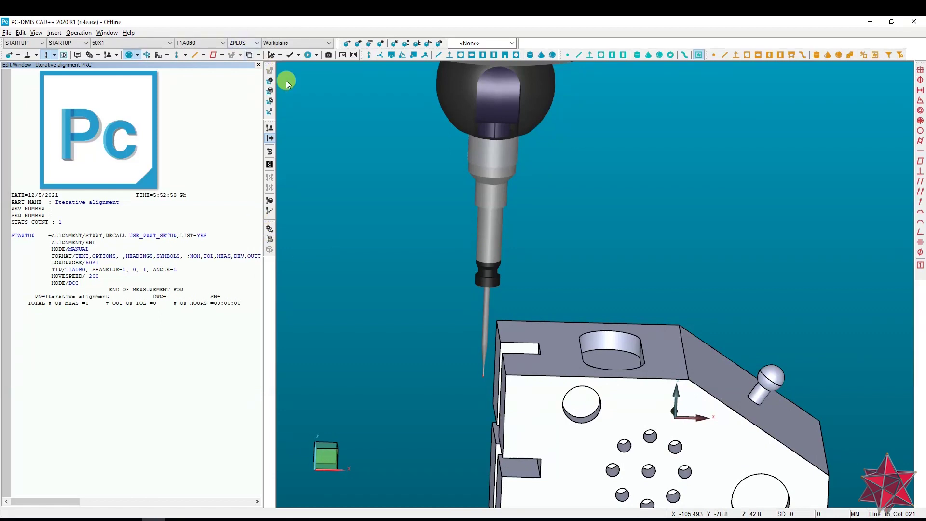
pyautogui.click(271, 227)
pyautogui.click(187, 129)
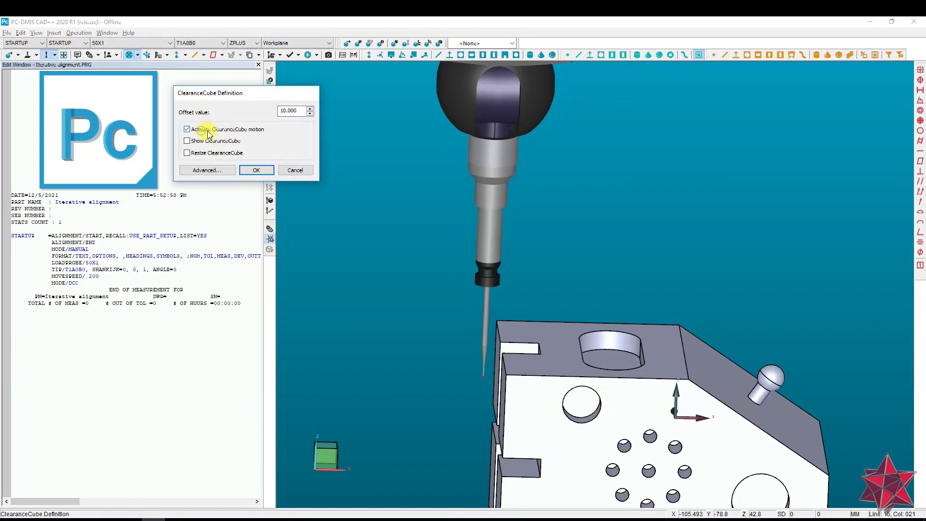
pyautogui.scroll(-5, 458, 247)
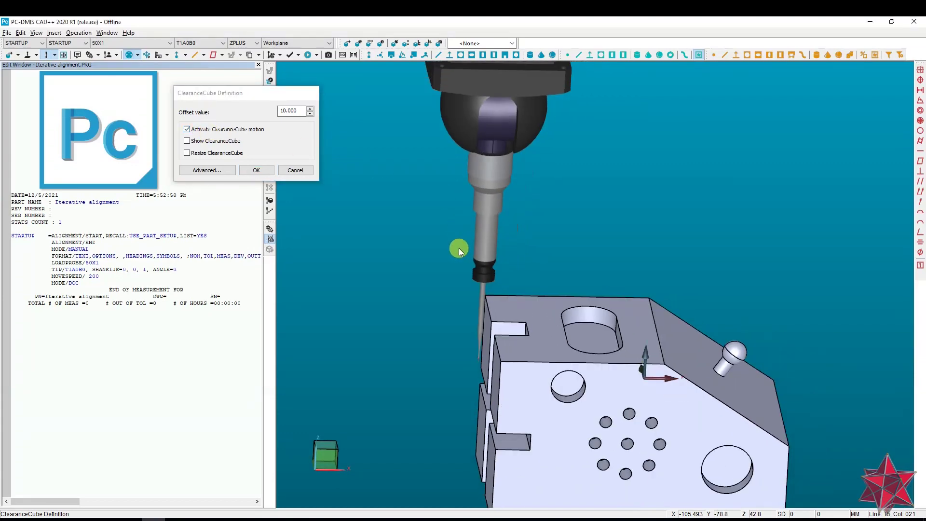
pyautogui.click(216, 140)
pyautogui.moveTo(600, 297); pyautogui.dragTo(531, 273)
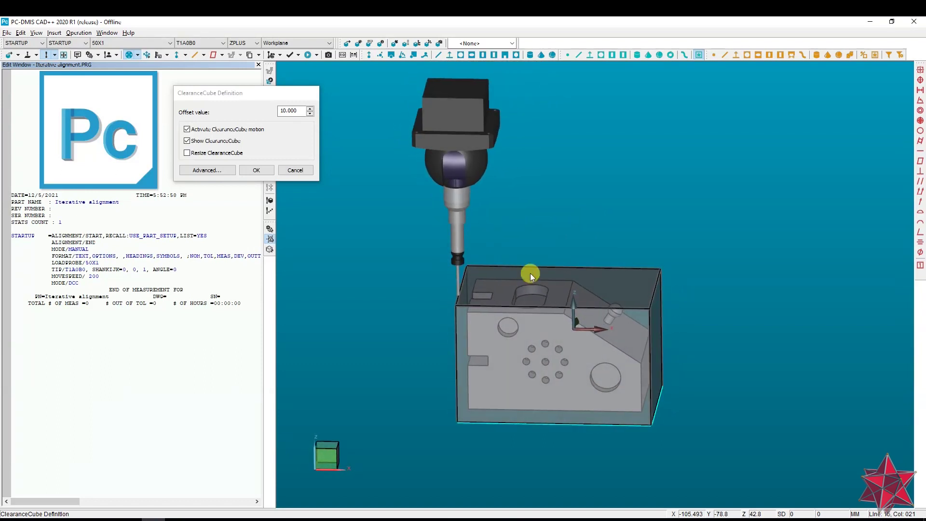
pyautogui.moveTo(404, 241)
pyautogui.mouseDown()
pyautogui.moveTo(521, 234)
pyautogui.moveTo(452, 225)
pyautogui.moveTo(440, 242)
pyautogui.mouseUp()
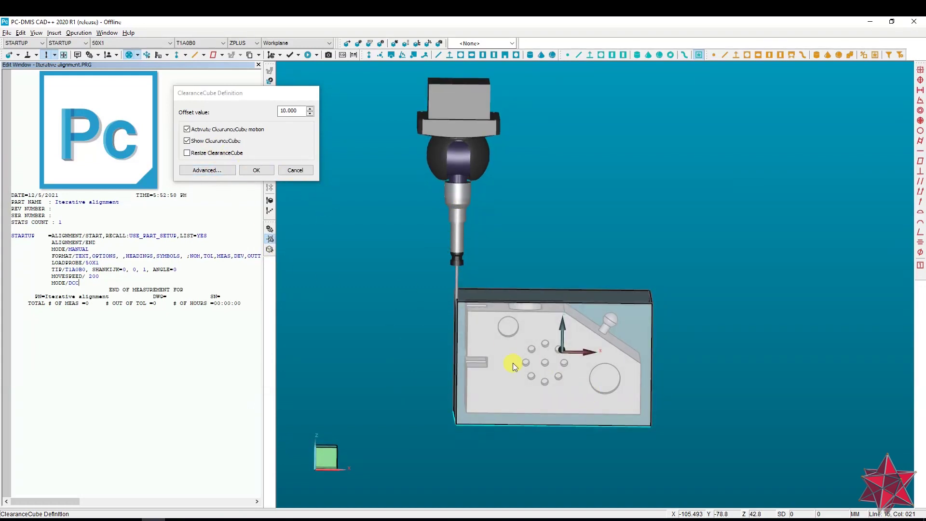
pyautogui.moveTo(705, 346)
pyautogui.mouseDown()
pyautogui.moveTo(802, 447)
pyautogui.moveTo(738, 408)
pyautogui.moveTo(692, 399)
pyautogui.moveTo(686, 429)
pyautogui.moveTo(674, 432)
pyautogui.moveTo(696, 436)
pyautogui.moveTo(725, 417)
pyautogui.mouseUp()
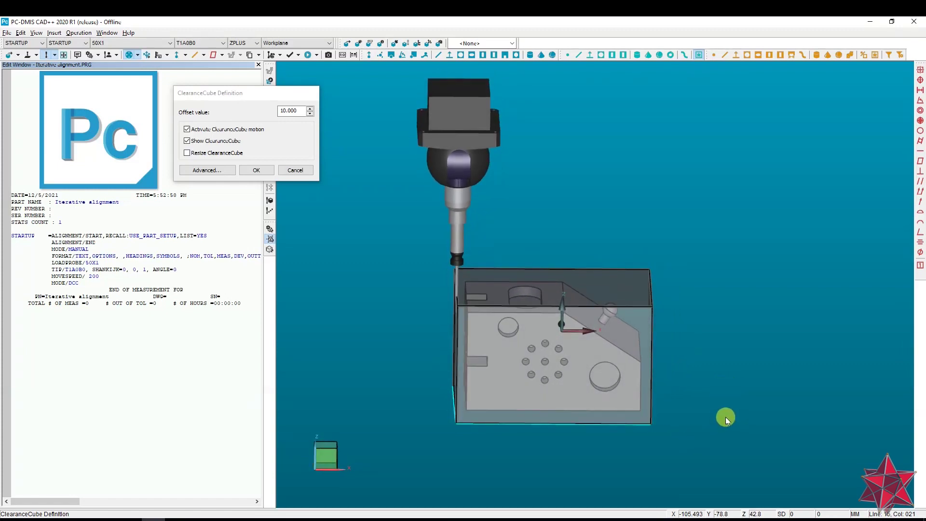
pyautogui.click(226, 141)
pyautogui.click(261, 170)
# Step: Start an auto vector point with ID P1 and pick it on the upper face beside the side slot
pyautogui.moveTo(627, 314); pyautogui.dragTo(653, 301)
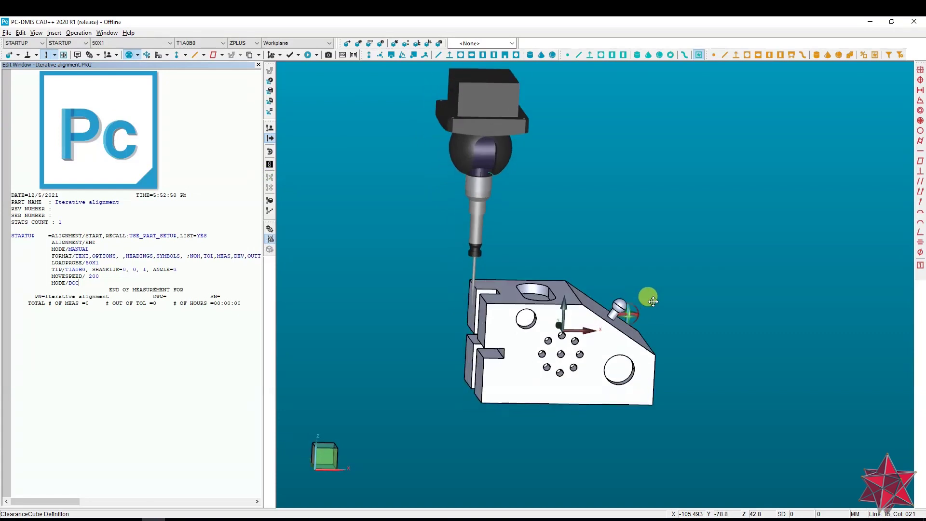
pyautogui.moveTo(418, 271); pyautogui.dragTo(491, 307)
pyautogui.scroll(3, 502, 320)
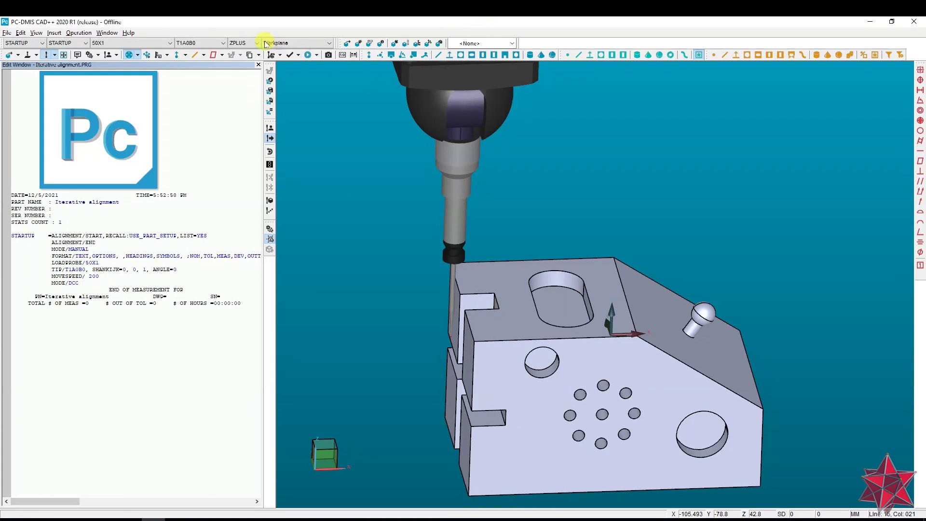
pyautogui.click(369, 55)
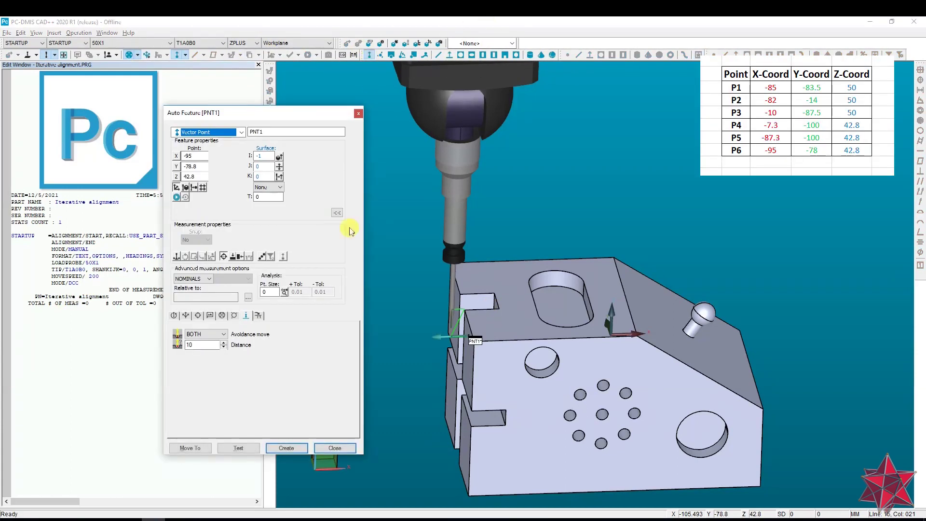
pyautogui.write('P1')
pyautogui.click(486, 333)
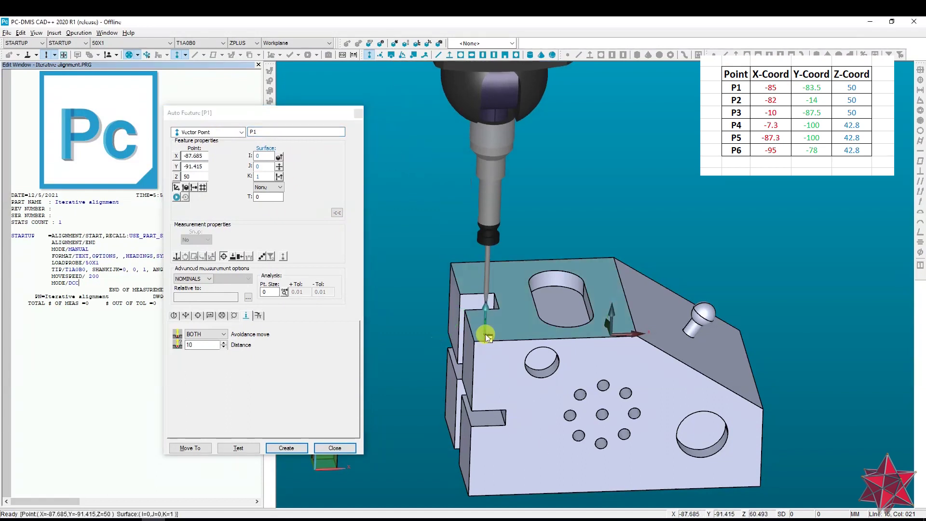
# Step: Set P1's coordinates to X -85 and Y -83.5, create the point, and make its ID the default
pyautogui.write('5')
pyautogui.click(236, 158)
pyautogui.doubleClick(198, 156)
pyautogui.write('-85')
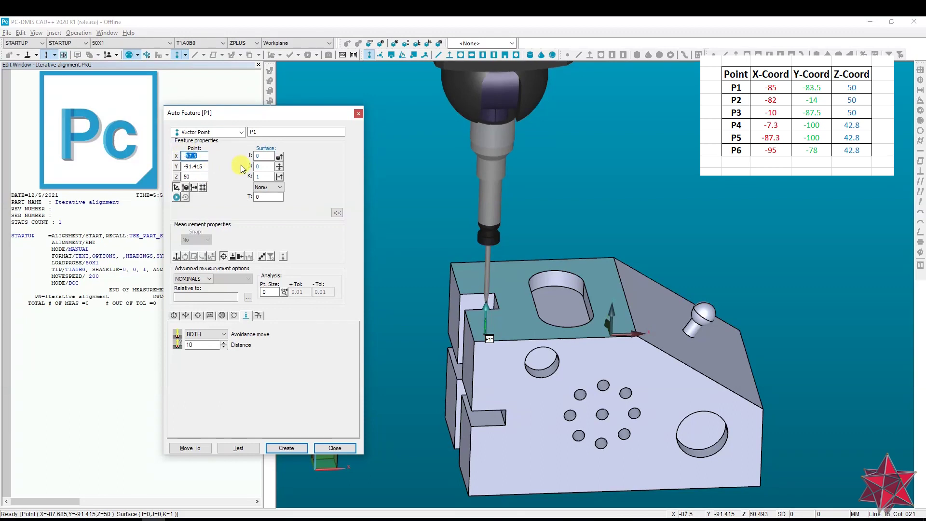
pyautogui.click(188, 166)
pyautogui.write('-83.5')
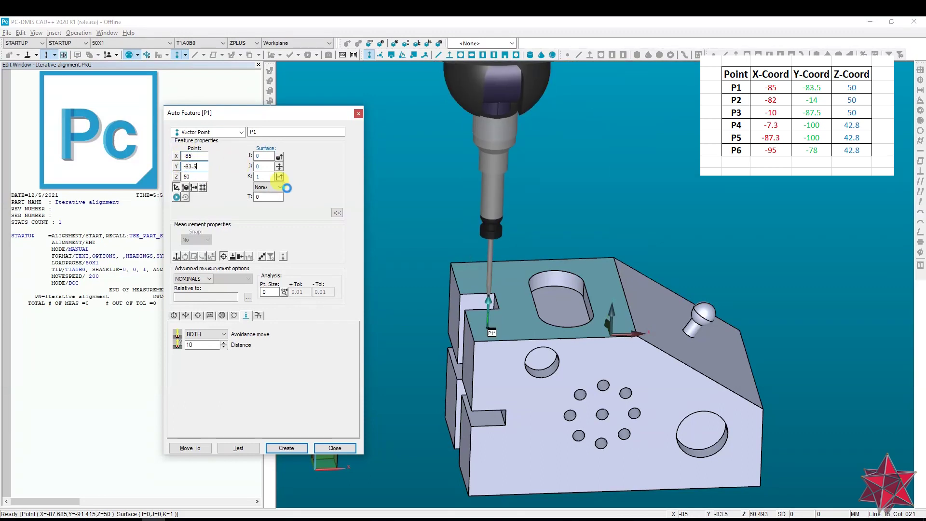
pyautogui.click(286, 448)
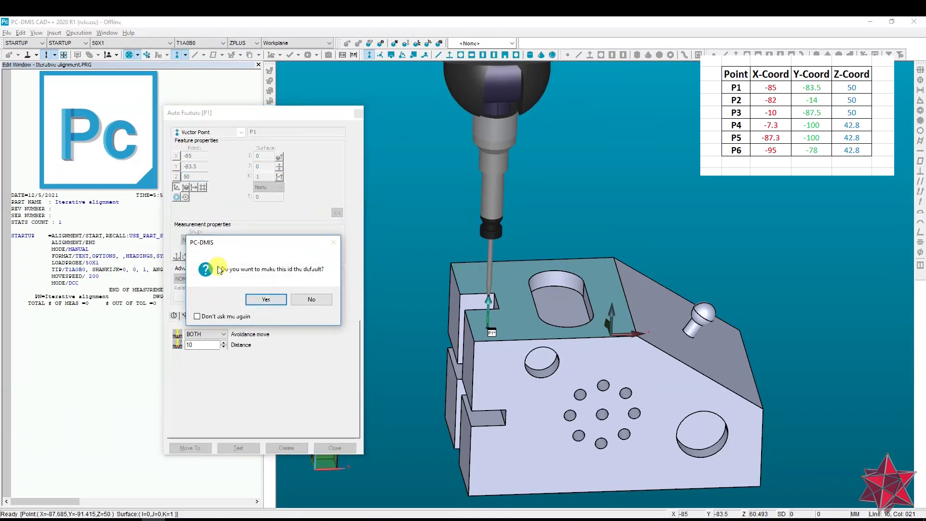
pyautogui.click(270, 300)
# Step: Create vector point P2 on the upper face at X -82, Y -14
pyautogui.click(205, 155)
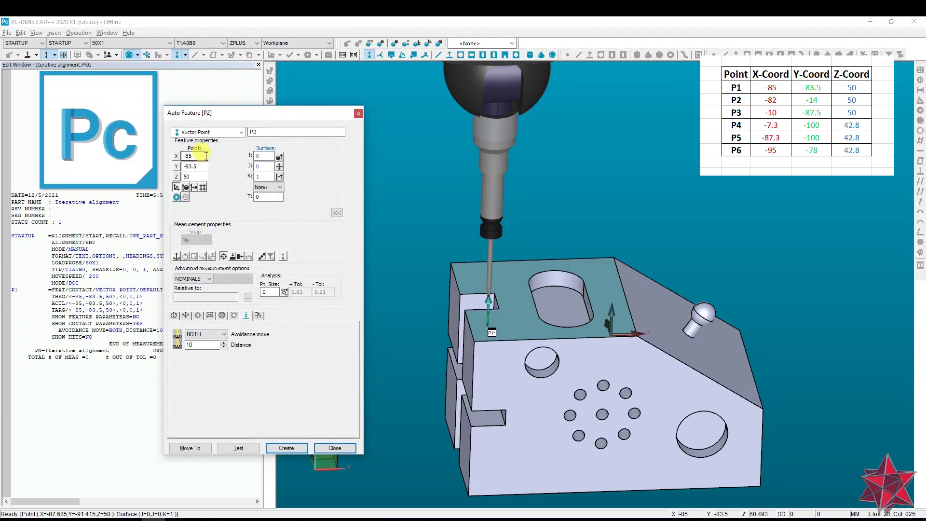
pyautogui.press('BackSpace')
pyautogui.write('2')
pyautogui.click(201, 167)
pyautogui.write('14')
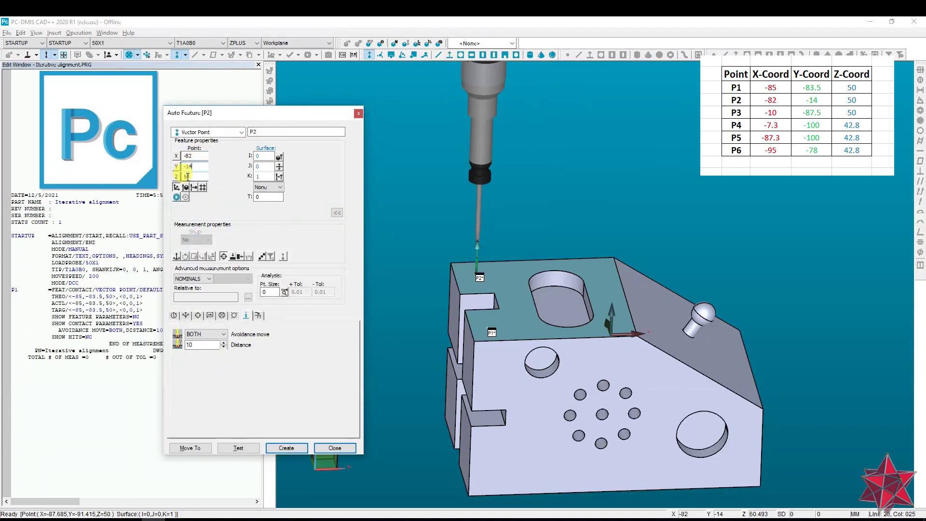
pyautogui.click(286, 448)
# Step: Create vector point P3 on the upper face at X -10, Y -87.5
pyautogui.doubleClick(193, 156)
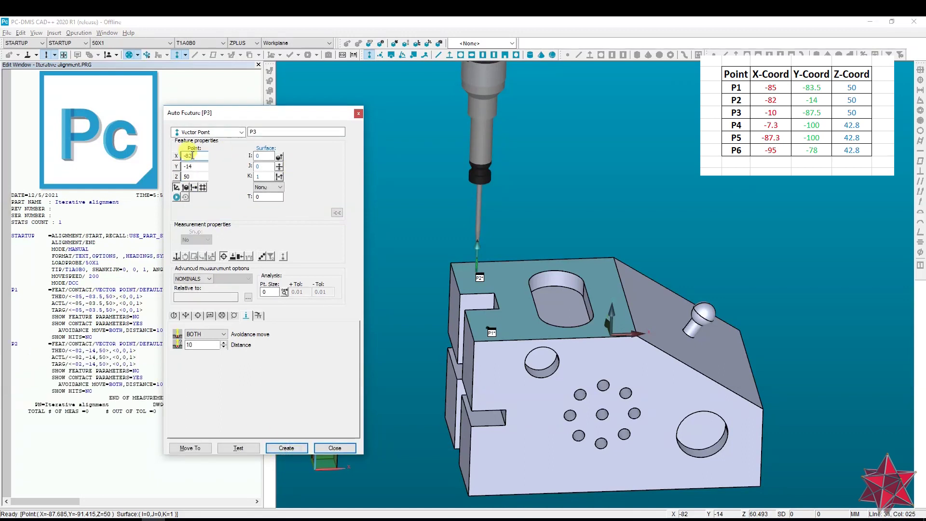
pyautogui.write('-10')
pyautogui.click(198, 166)
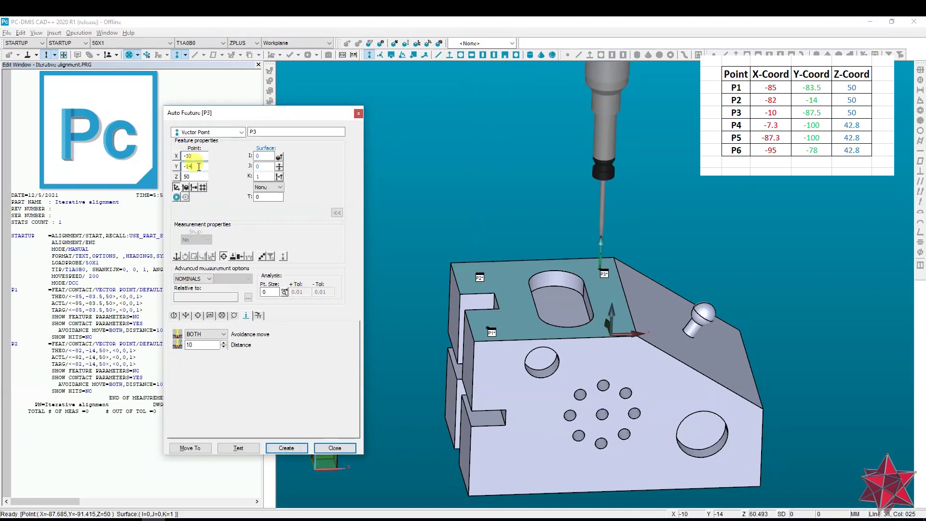
pyautogui.write('-8')
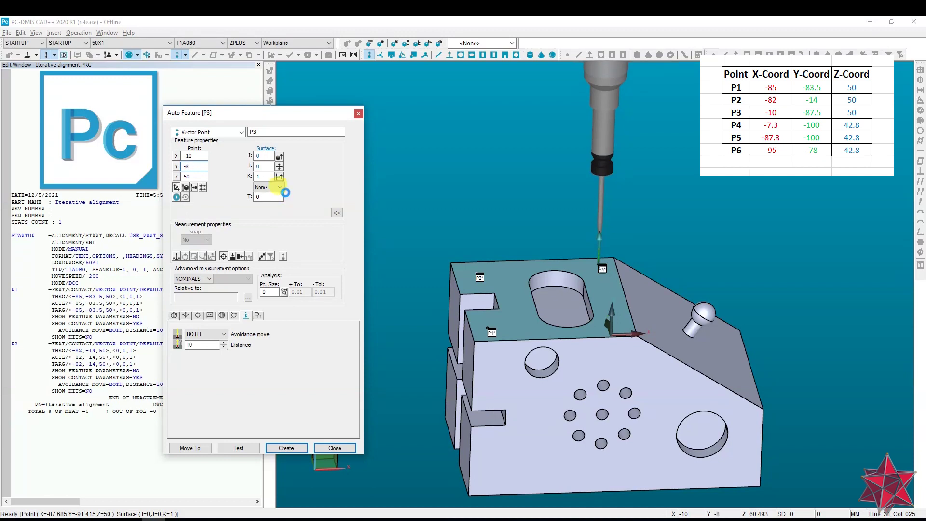
pyautogui.write('7.5')
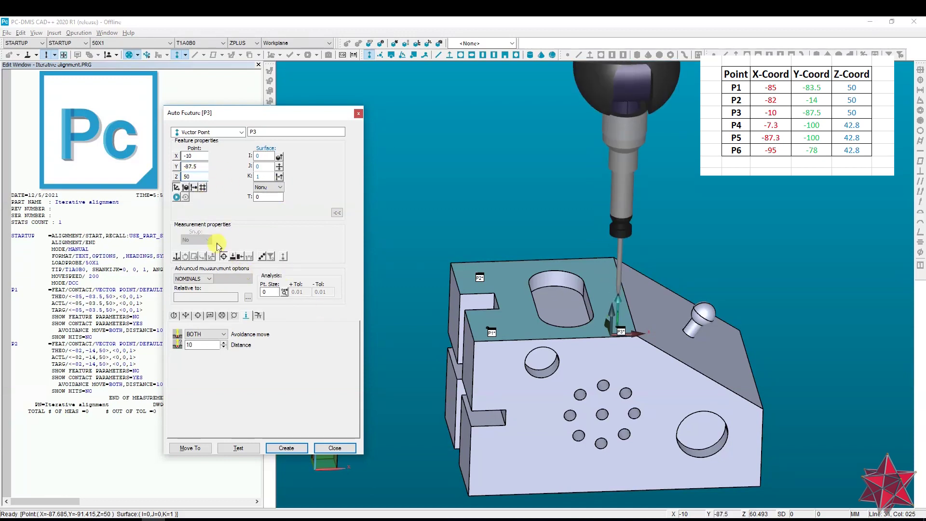
pyautogui.click(286, 448)
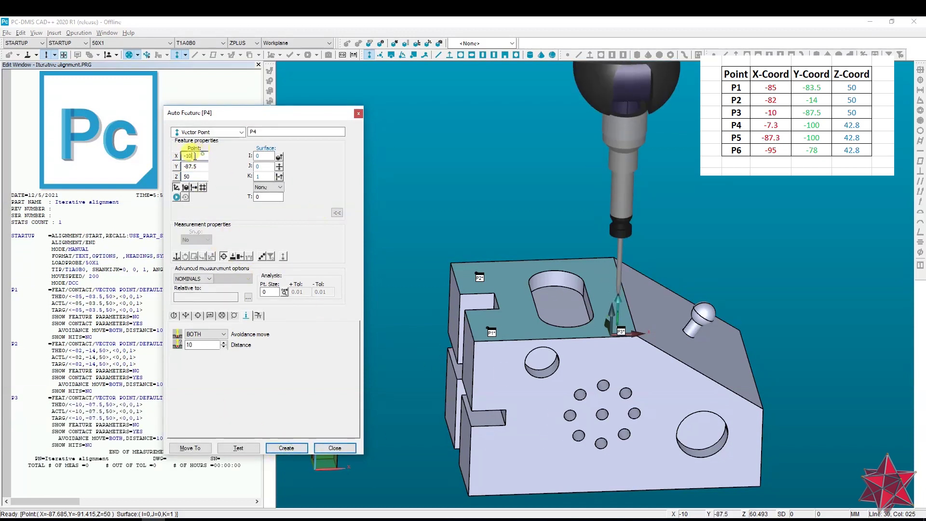
# Step: Set vector point P4's coordinates to X -7.3, Y -100, Z 42.8
pyautogui.write('-7.3')
pyautogui.press('Tab')
pyautogui.write('-100')
pyautogui.press('Tab')
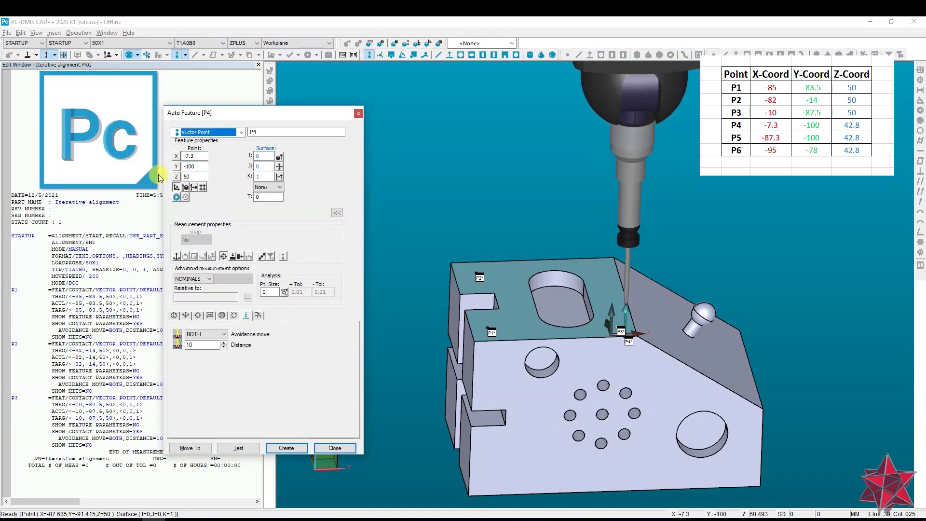
pyautogui.write('42.8')
# Step: Set P4's surface vector to 0, -1, 0 and create the point on the front face
pyautogui.moveTo(670, 352); pyautogui.dragTo(723, 392)
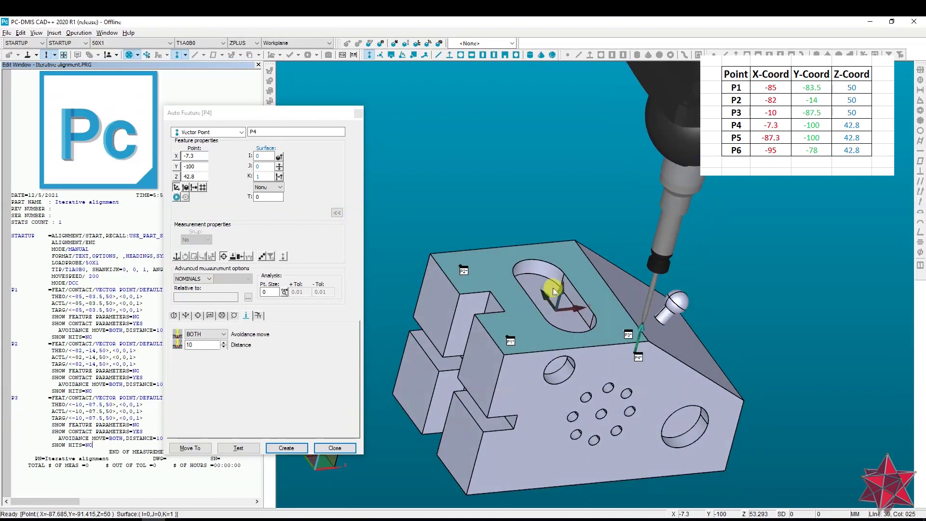
pyautogui.doubleClick(261, 166)
pyautogui.write('-1')
pyautogui.press('Tab')
pyautogui.write('0')
pyautogui.press('Tab')
pyautogui.moveTo(569, 275); pyautogui.dragTo(392, 280)
pyautogui.click(290, 447)
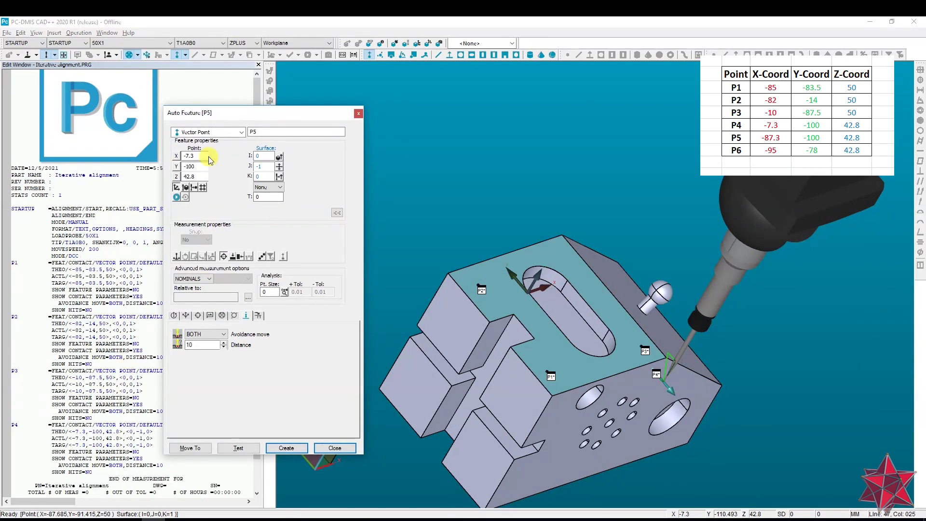
# Step: Create vector point P5 on the front face with its X coordinate set to -87.3
pyautogui.write('-87.3')
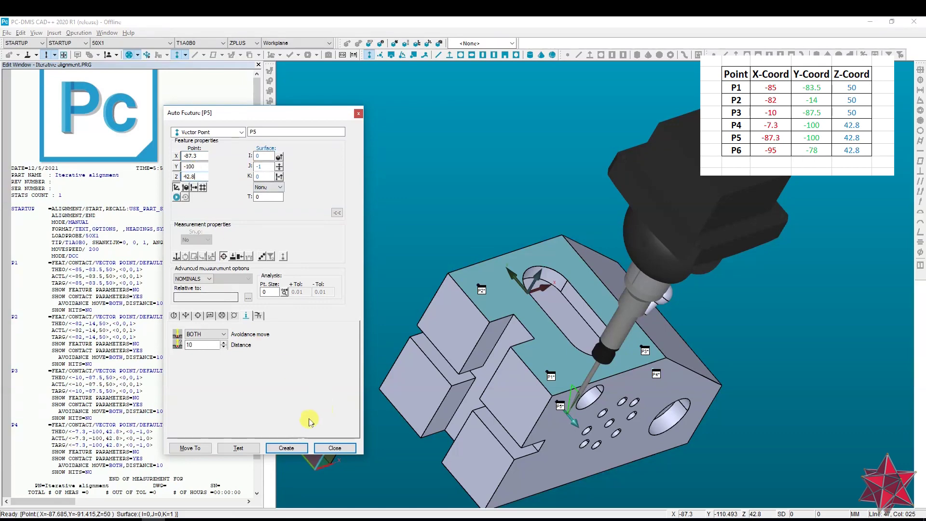
pyautogui.click(287, 448)
# Step: Set vector point P6's coordinates to X -95 and Y -78
pyautogui.doubleClick(206, 156)
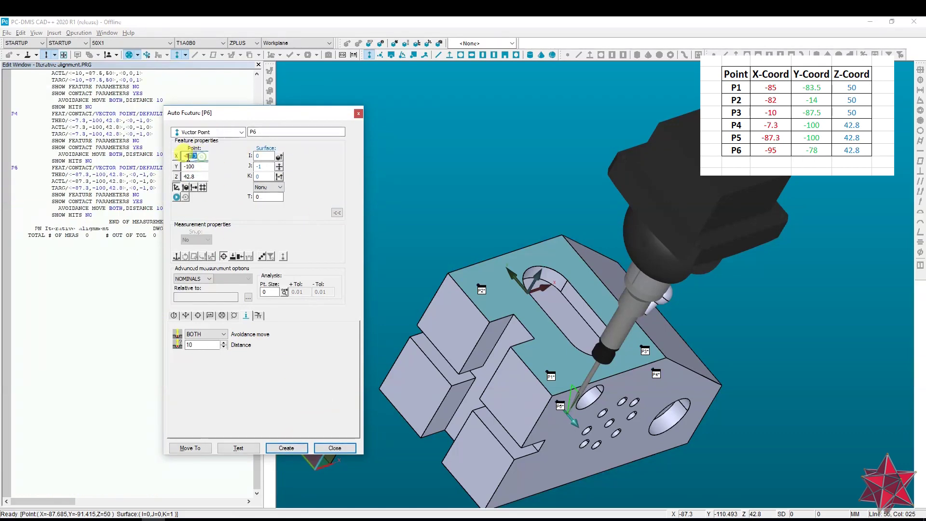
pyautogui.write('-95')
pyautogui.doubleClick(202, 166)
pyautogui.write('-78')
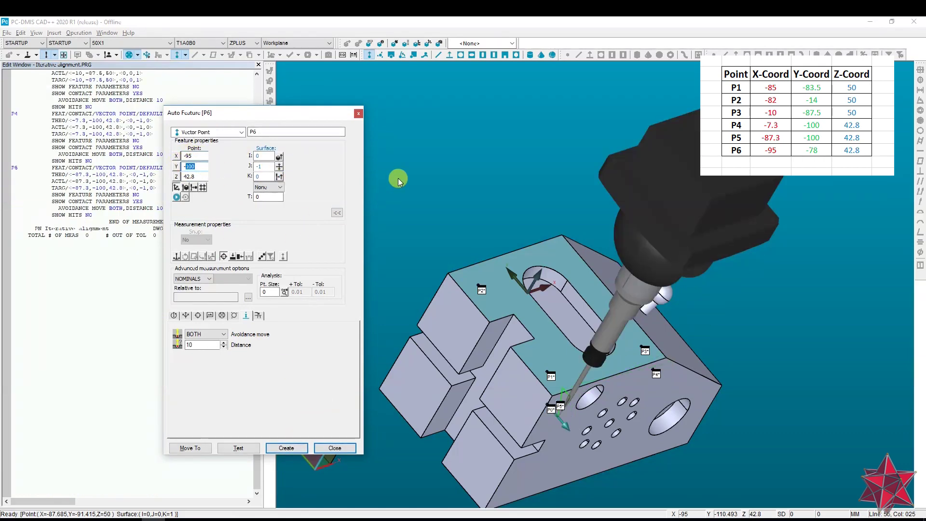
# Step: Set P6's surface vector to -1, 0, 0, create the point on the slotted side face, and finish the auto features
pyautogui.doubleClick(264, 166)
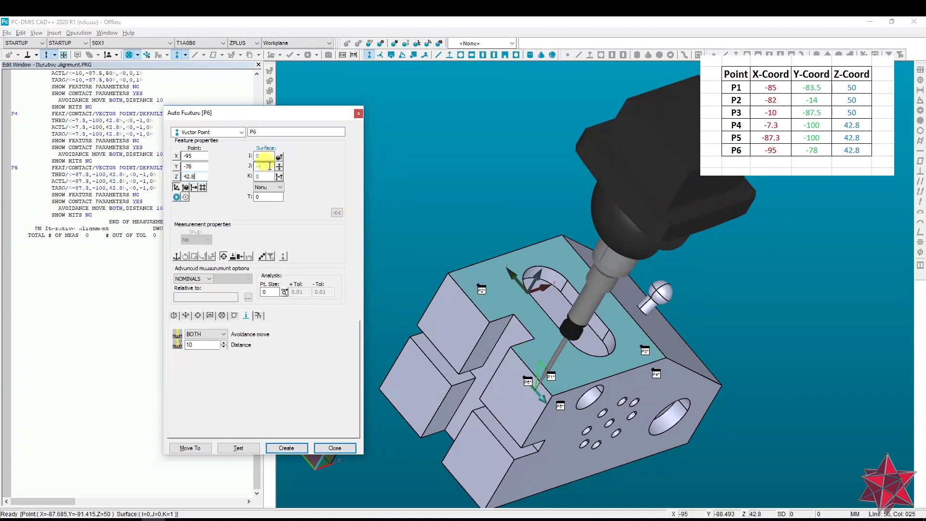
pyautogui.write('0')
pyautogui.doubleClick(264, 155)
pyautogui.write('-1')
pyautogui.doubleClick(264, 166)
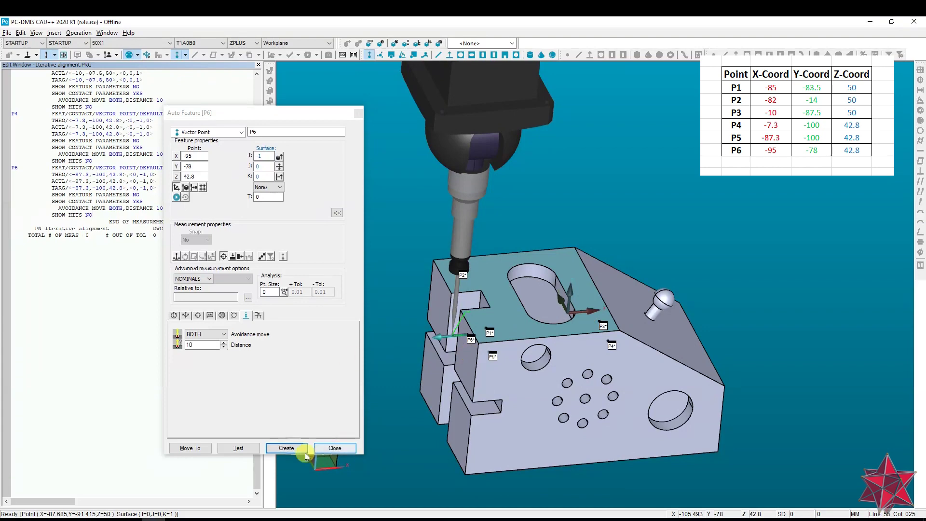
pyautogui.click(287, 448)
pyautogui.moveTo(665, 379); pyautogui.dragTo(630, 367)
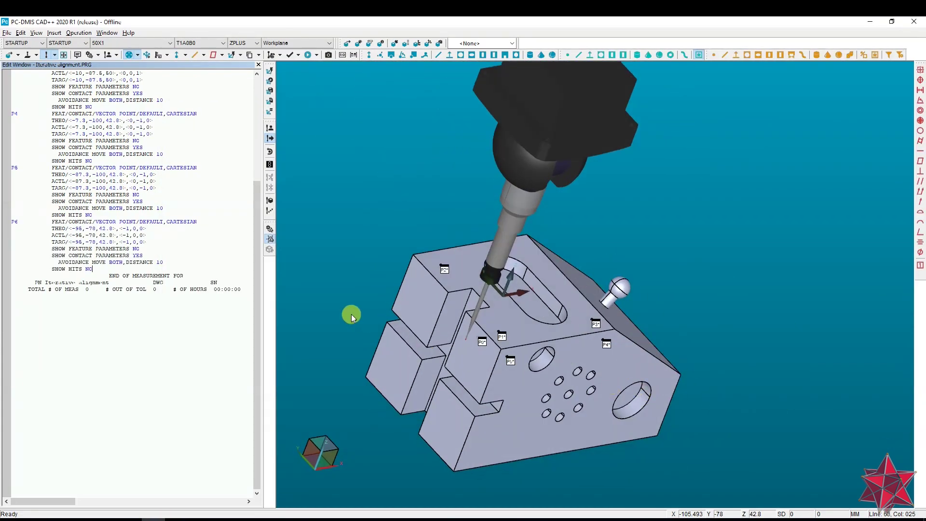
# Step: Start a new alignment with the ID Iterative and open the iterative alignment setup for it
pyautogui.scroll(10, 159, 226)
pyautogui.scroll(-1, 164, 255)
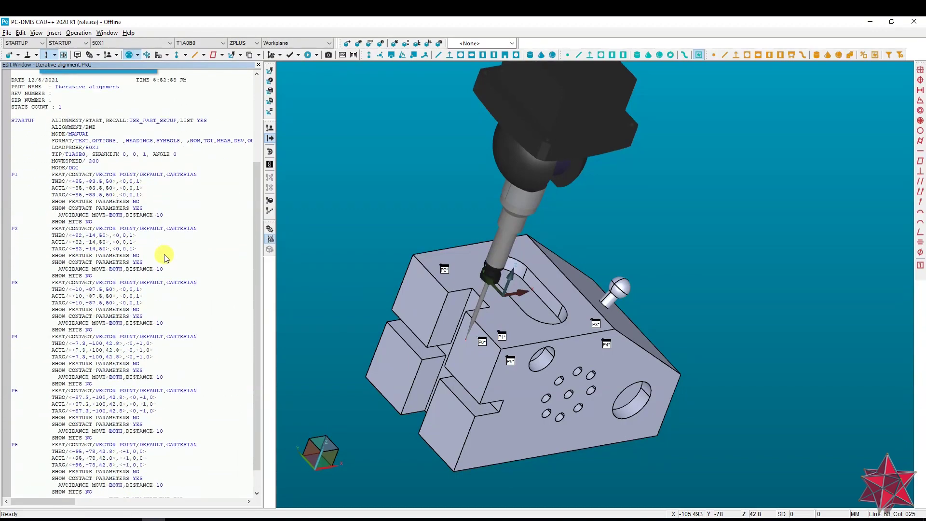
pyautogui.click(290, 167)
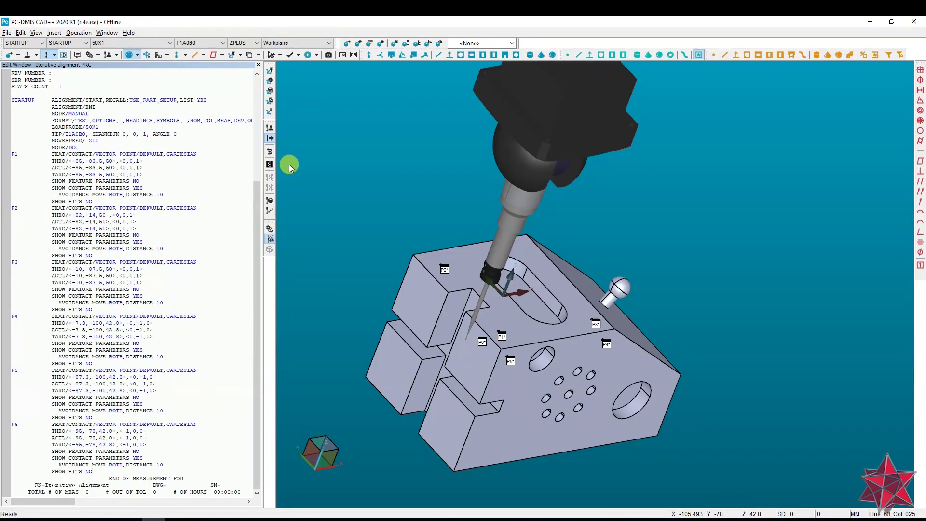
pyautogui.click(58, 33)
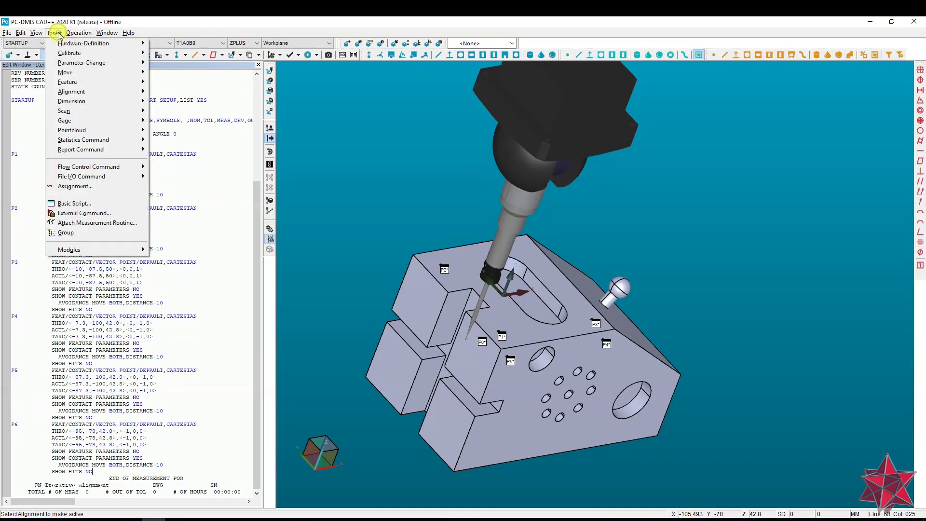
pyautogui.moveTo(85, 92)
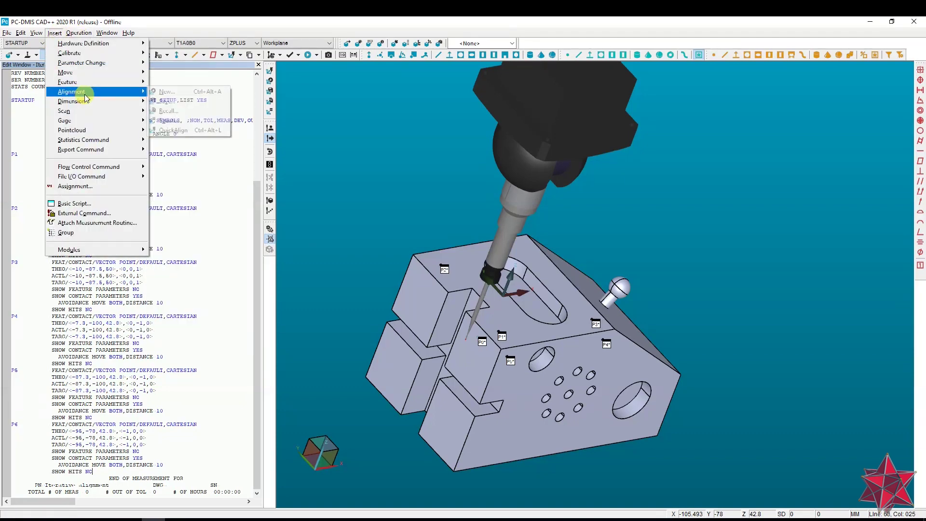
pyautogui.click(164, 92)
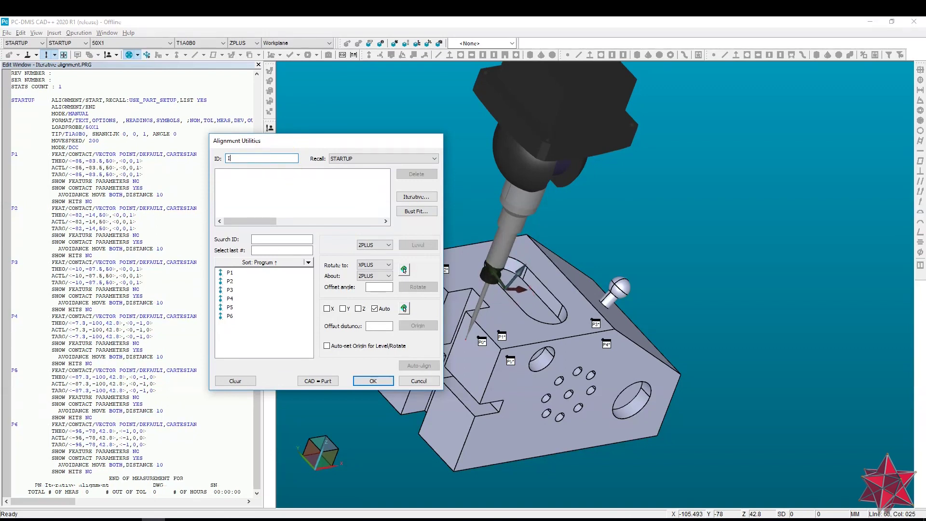
pyautogui.click(427, 200)
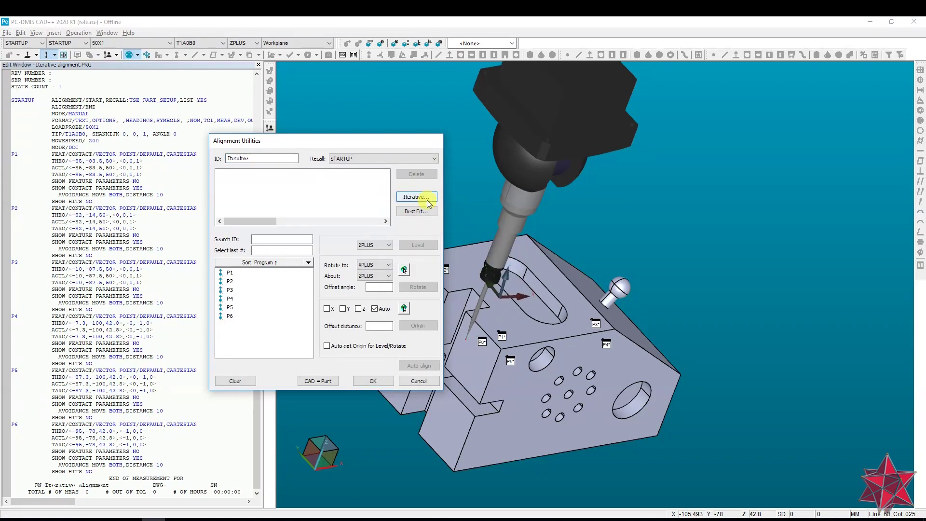
pyautogui.moveTo(541, 258); pyautogui.dragTo(351, 163)
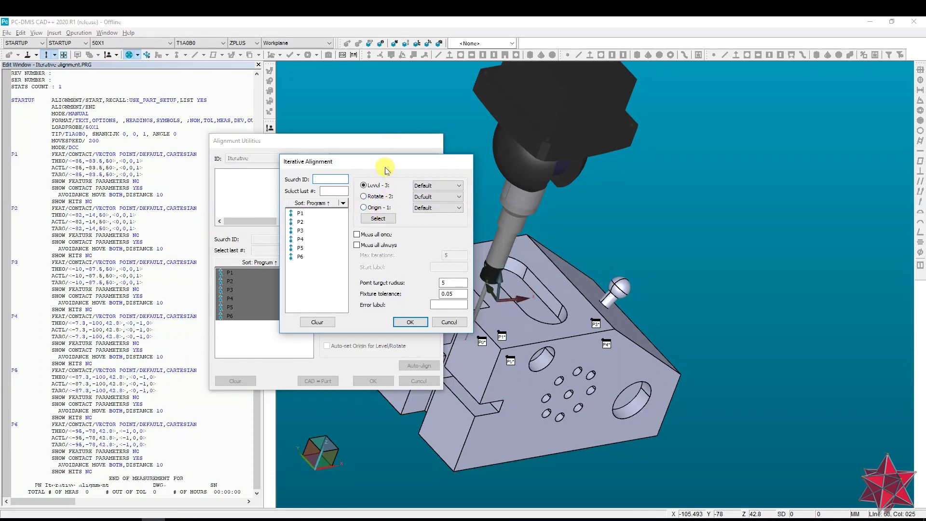
pyautogui.moveTo(380, 165); pyautogui.dragTo(358, 159)
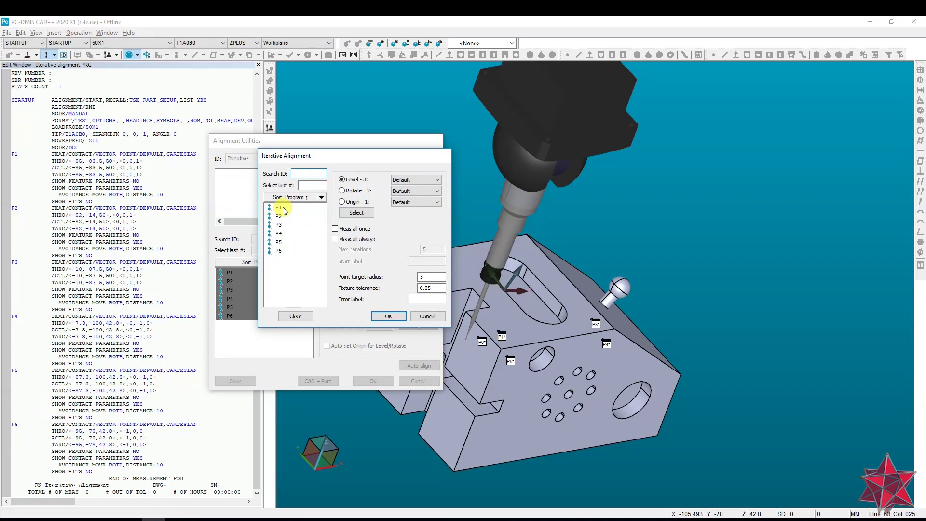
# Step: Assign points P1, P2 and P3 to the Level - 3 group with ZAXIS as its axis
pyautogui.moveTo(283, 209); pyautogui.dragTo(281, 223)
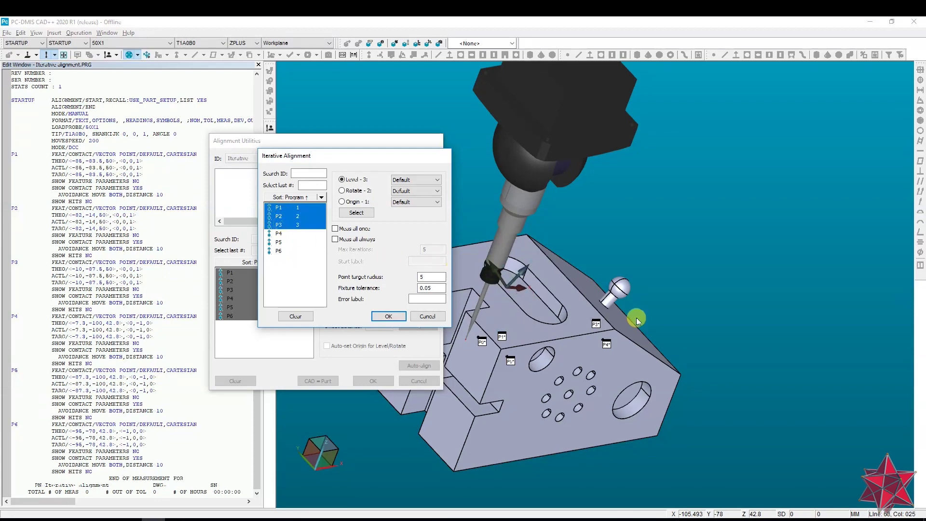
pyautogui.moveTo(374, 156); pyautogui.dragTo(303, 158)
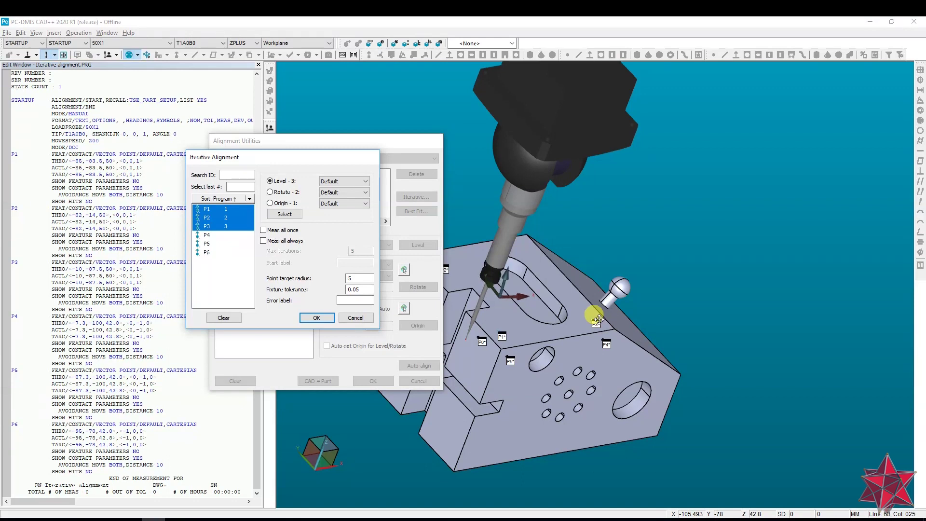
pyautogui.click(337, 181)
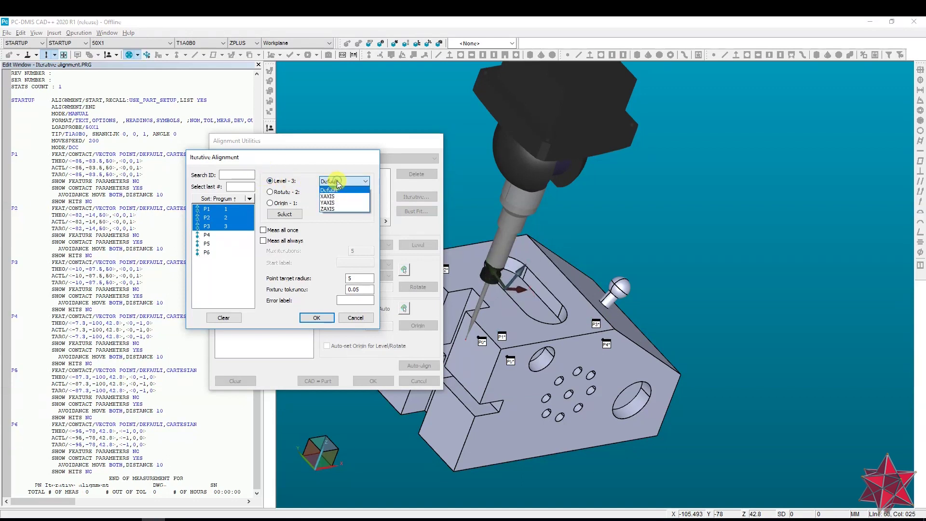
pyautogui.click(338, 209)
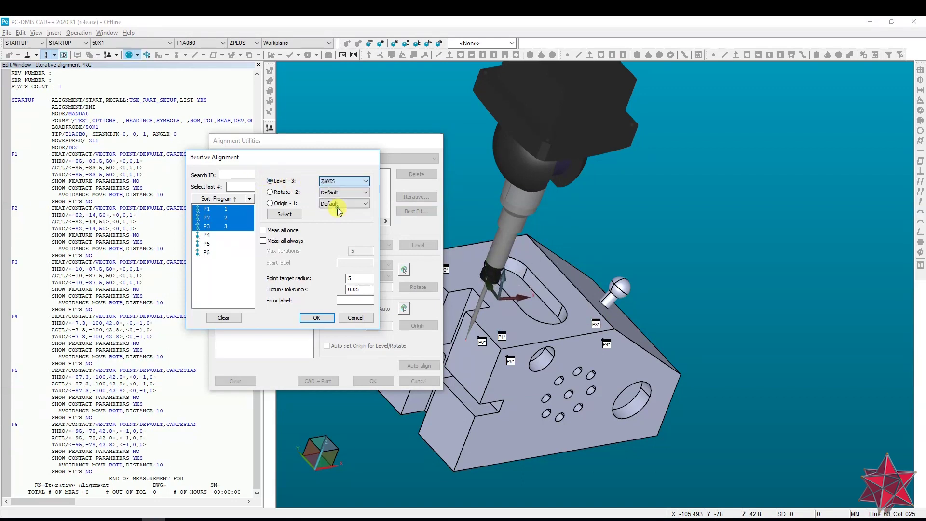
pyautogui.click(611, 344)
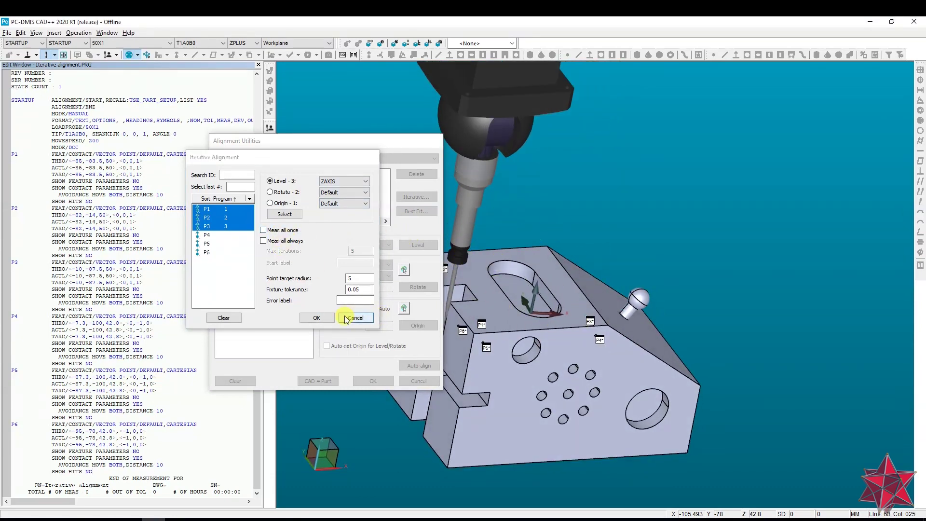
pyautogui.click(327, 202)
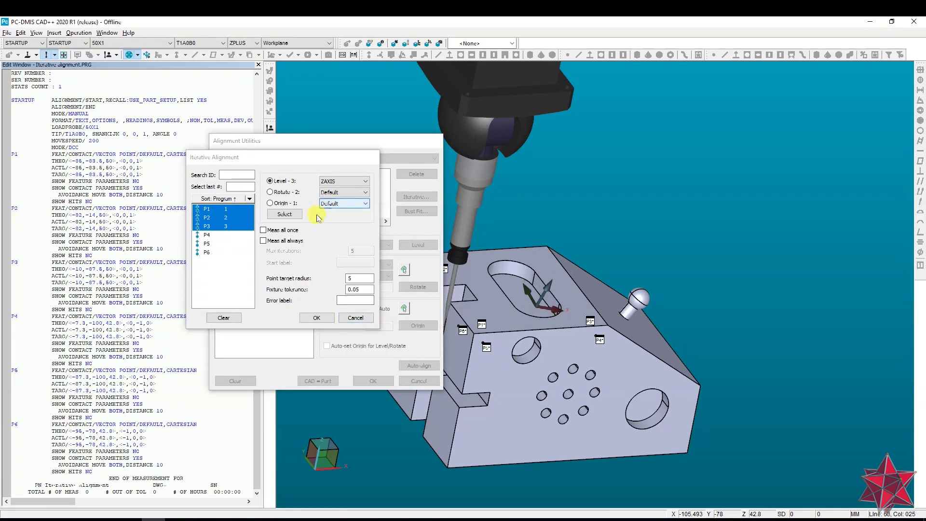
pyautogui.click(321, 317)
pyautogui.click(284, 213)
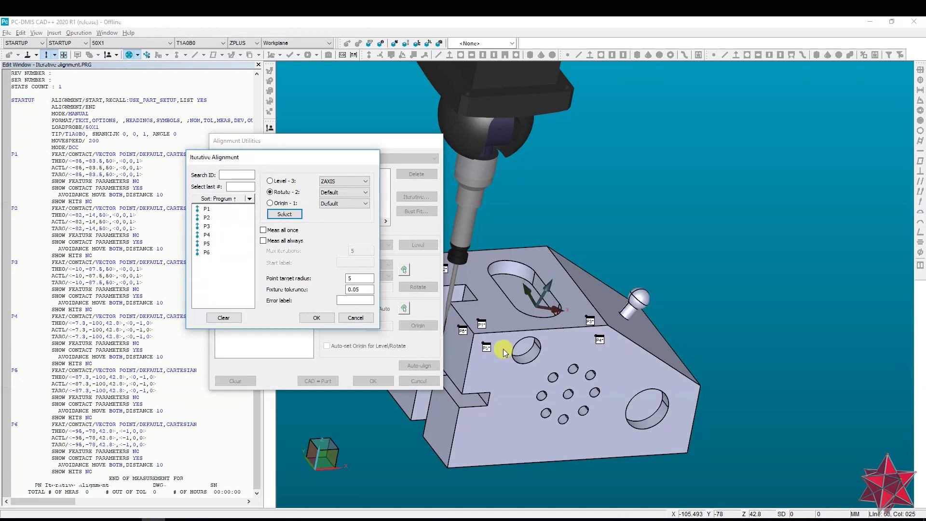
# Step: Assign P4 and P5 to the Rotate - 2 group with XAXIS, and pick P6 for the Origin - 1 group
pyautogui.click(212, 236)
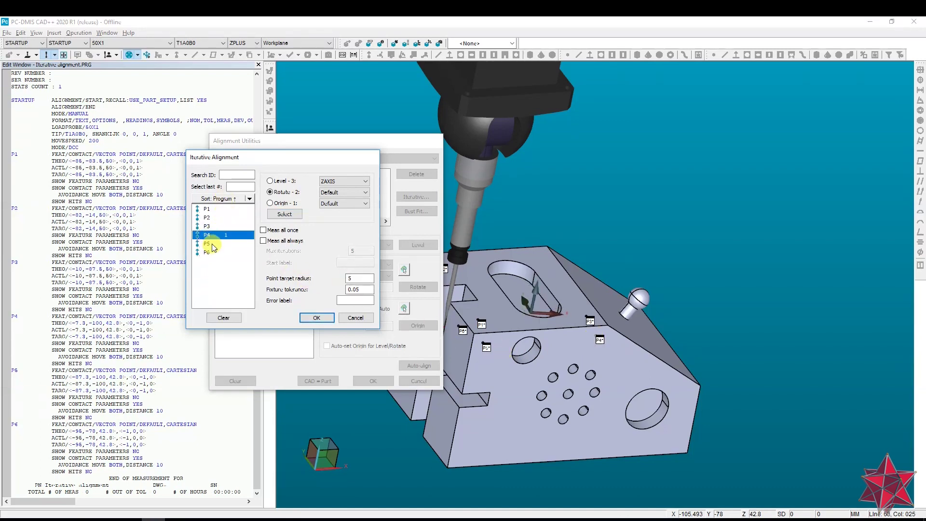
pyautogui.click(213, 244)
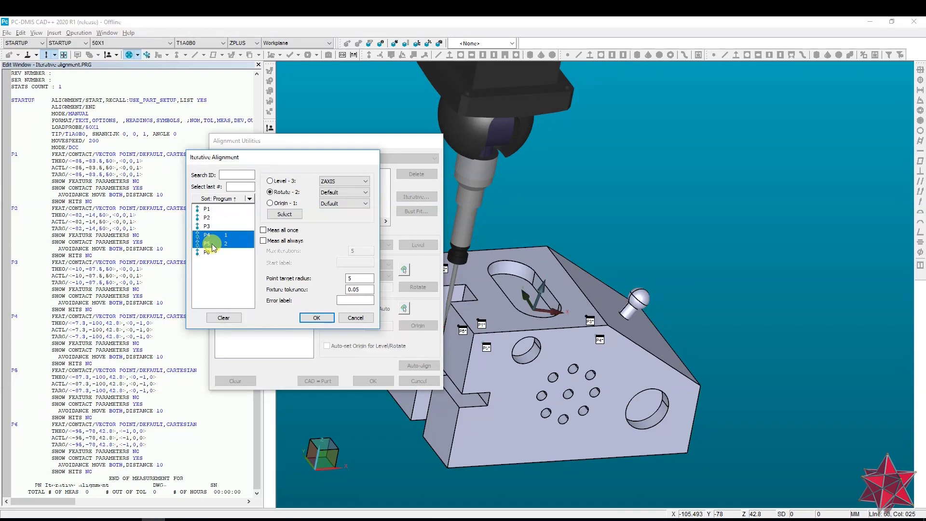
pyautogui.click(357, 192)
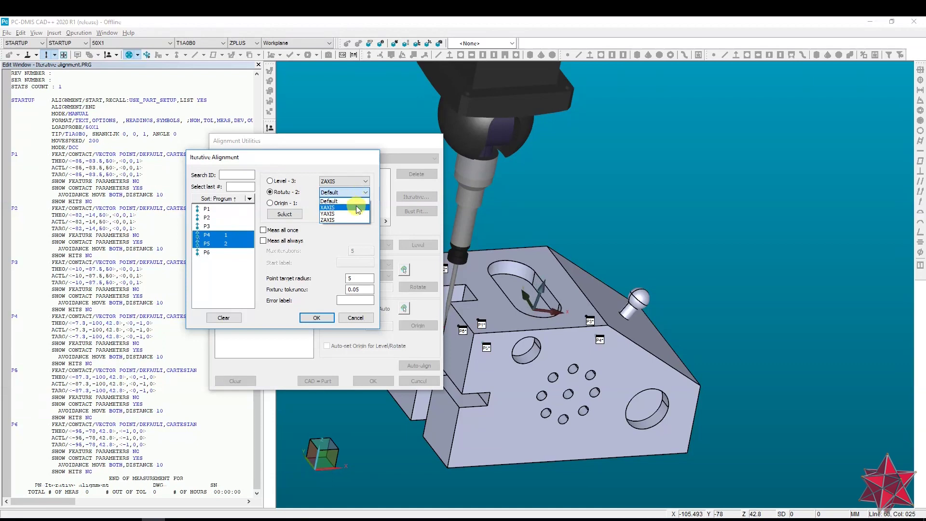
pyautogui.click(356, 206)
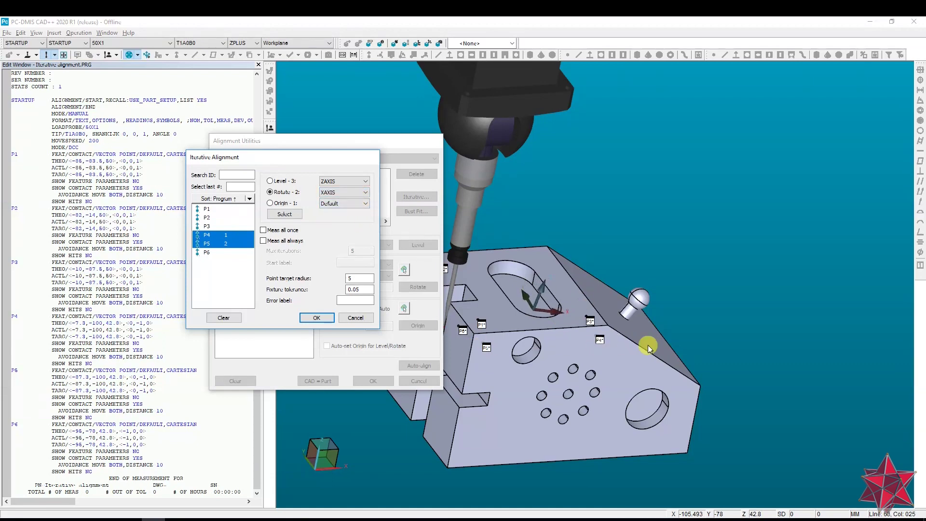
pyautogui.click(288, 214)
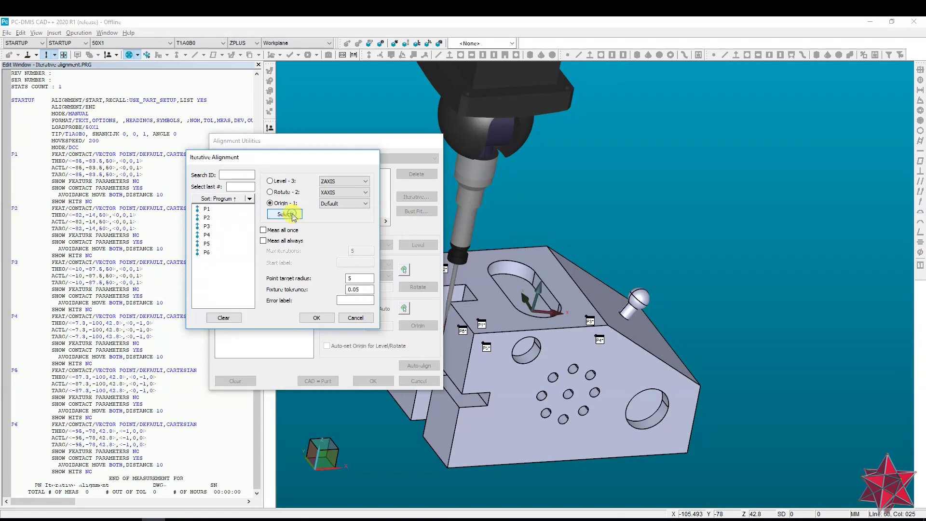
pyautogui.click(210, 252)
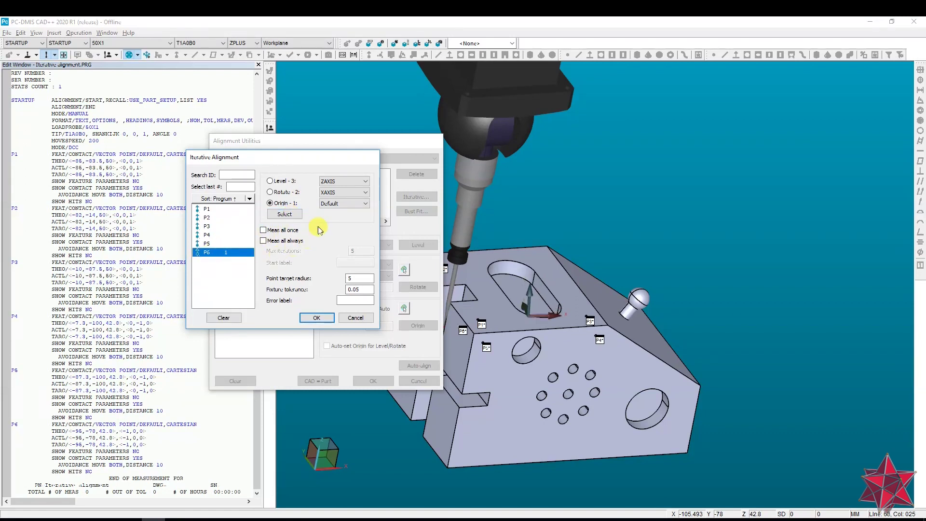
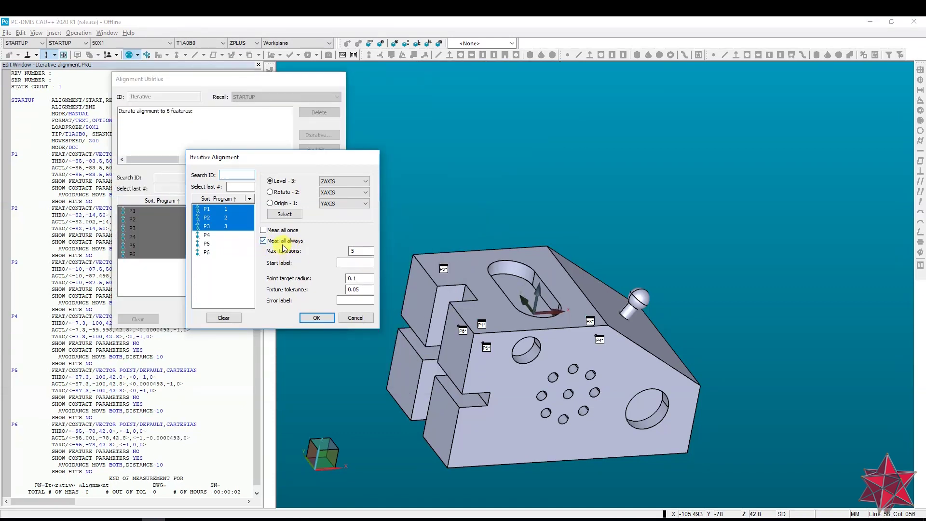
# Step: Examine the maximum iterations, point target radius and fixture tolerance settings of the iterative alignment
pyautogui.click(356, 251)
pyautogui.click(360, 251)
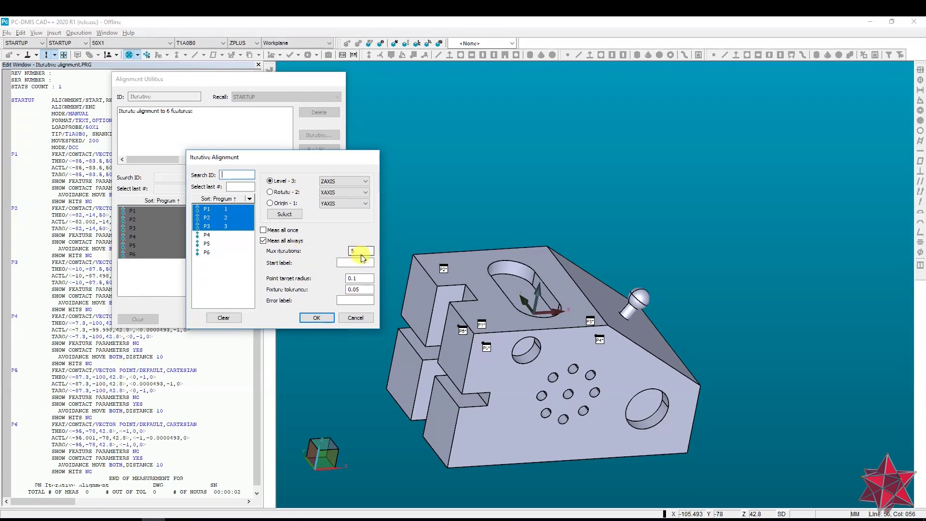
pyautogui.moveTo(544, 324); pyautogui.dragTo(498, 310, button='middle')
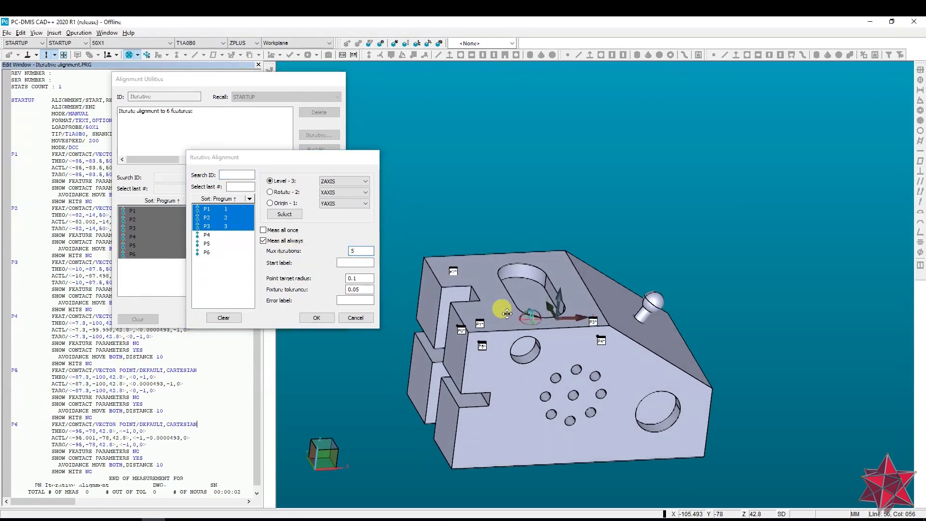
pyautogui.click(360, 279)
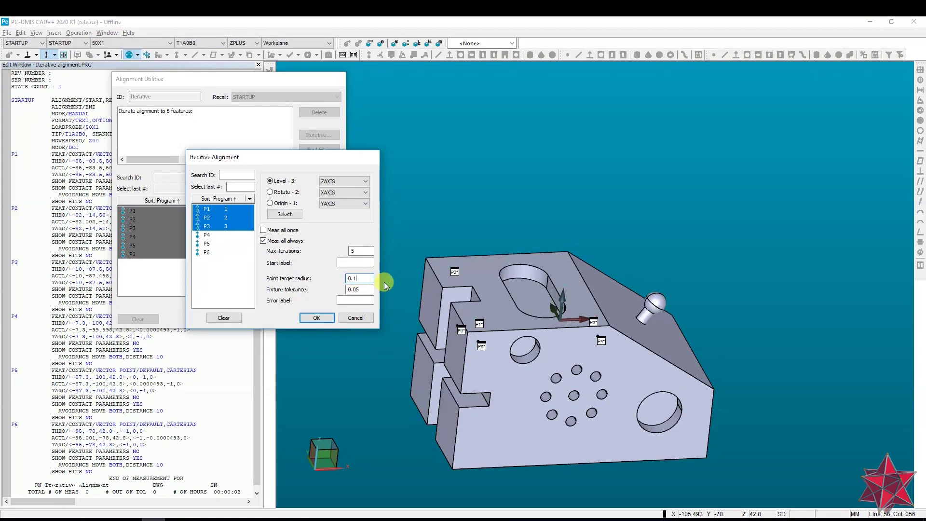
pyautogui.moveTo(584, 321); pyautogui.dragTo(511, 284, button='middle')
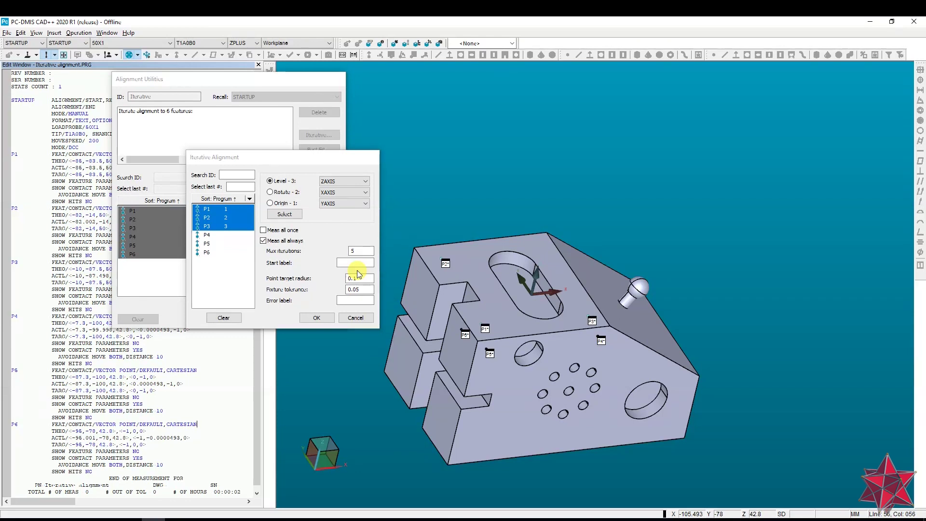
pyautogui.click(358, 279)
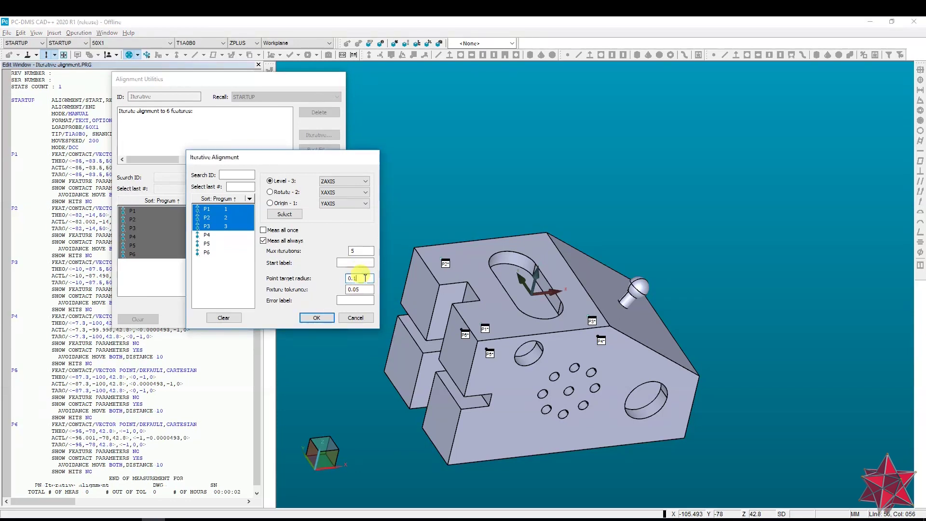
pyautogui.moveTo(357, 278); pyautogui.dragTo(296, 276)
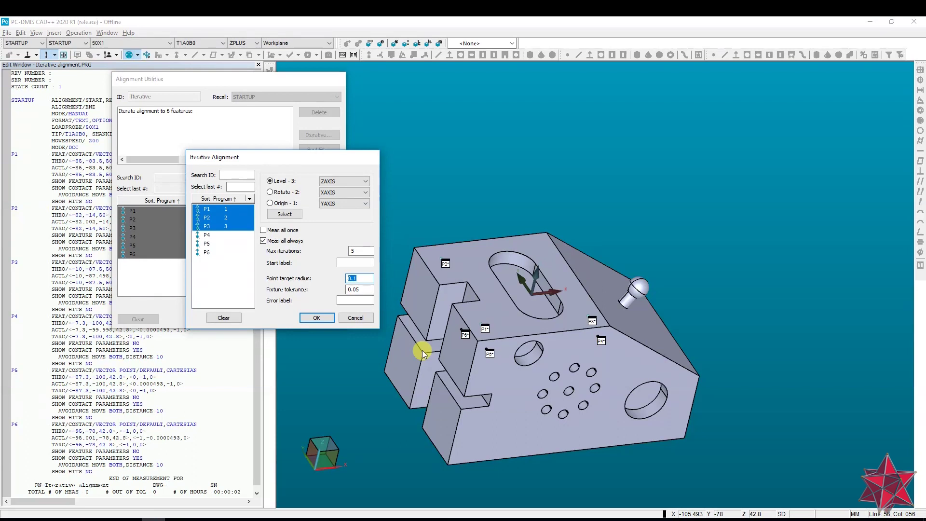
pyautogui.click(366, 278)
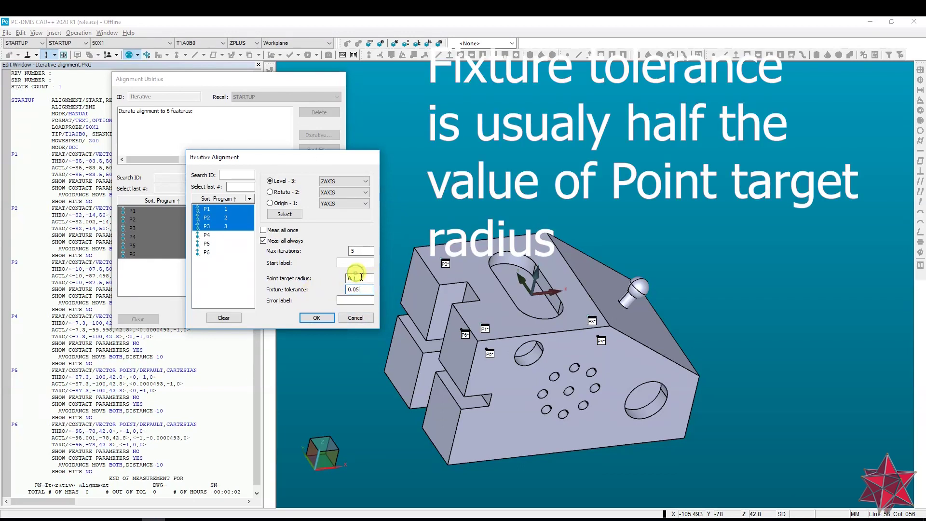
# Step: Accept the iterative alignment settings with all alignment features measured now, and save the alignment
pyautogui.click(329, 320)
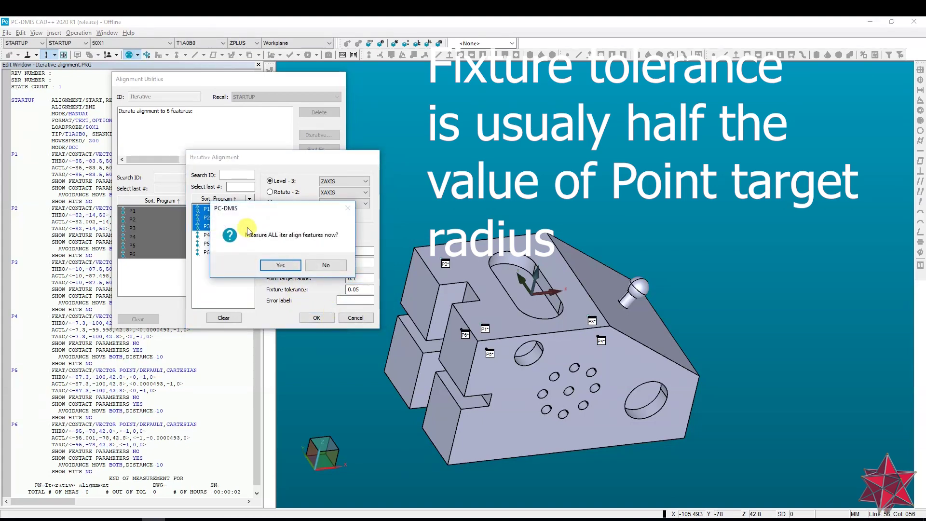
pyautogui.click(291, 267)
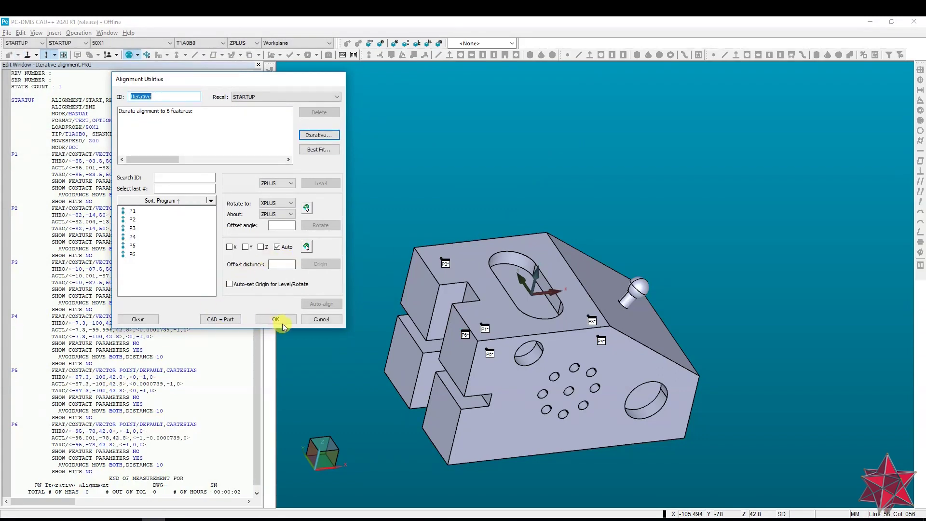
pyautogui.click(282, 321)
# Step: Insert a LABEL command named IT_ALG between the WORKPLANE/ZPLUS line and feature P1
pyautogui.moveTo(337, 348); pyautogui.dragTo(450, 378, button='middle')
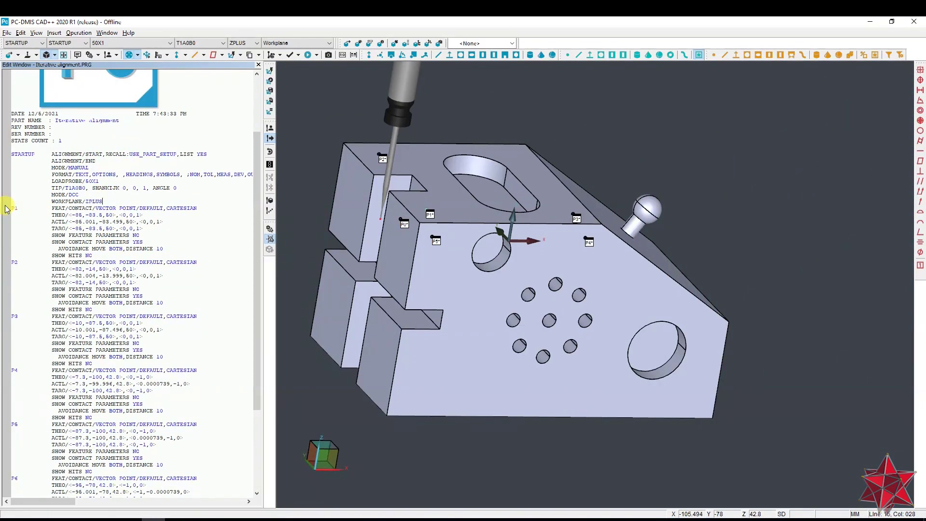
pyautogui.press('Return')
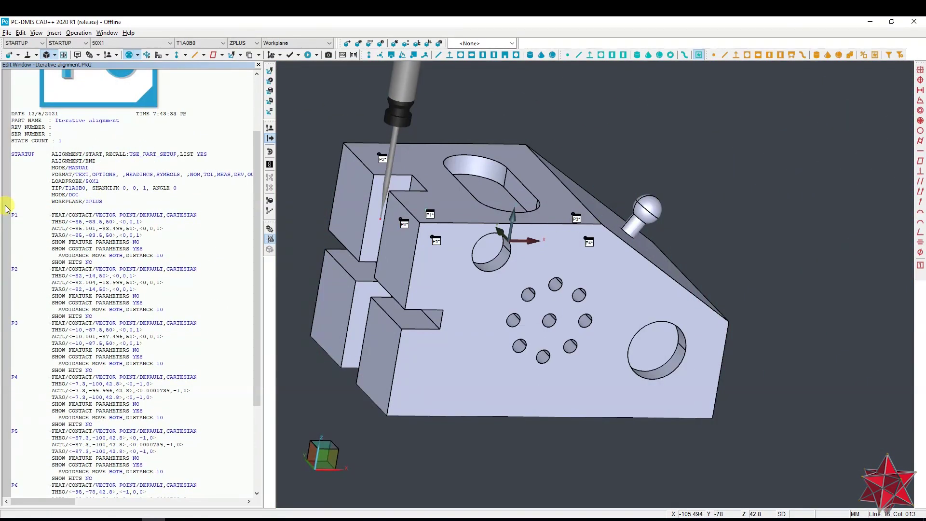
pyautogui.write('LE')
pyautogui.press('BackSpace')
pyautogui.write('ABEL')
pyautogui.press('Return')
pyautogui.write('L1_ALG')
pyautogui.click(129, 228)
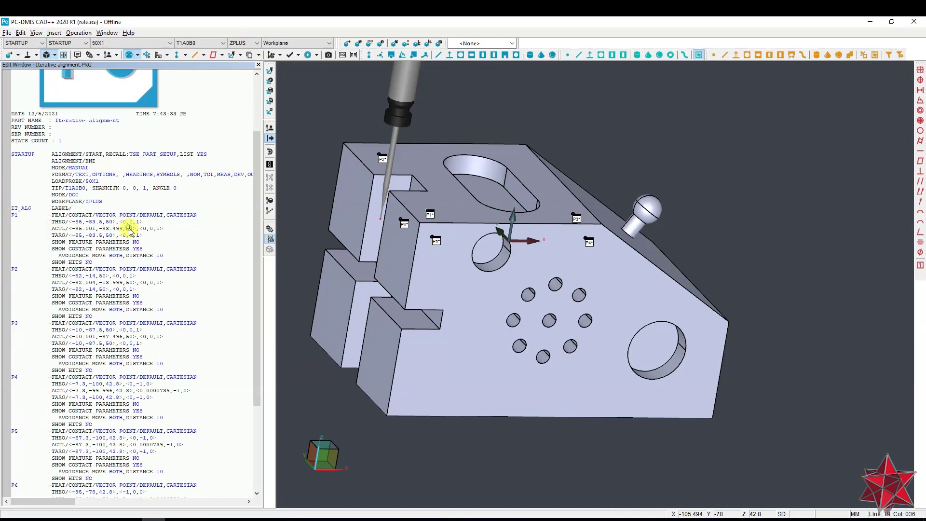
# Step: Edit the existing iterative alignment to use IT_ALG as its start label, and accept measuring all alignment features now
pyautogui.click(142, 211)
pyautogui.scroll(-6, 200, 312)
pyautogui.click(141, 444)
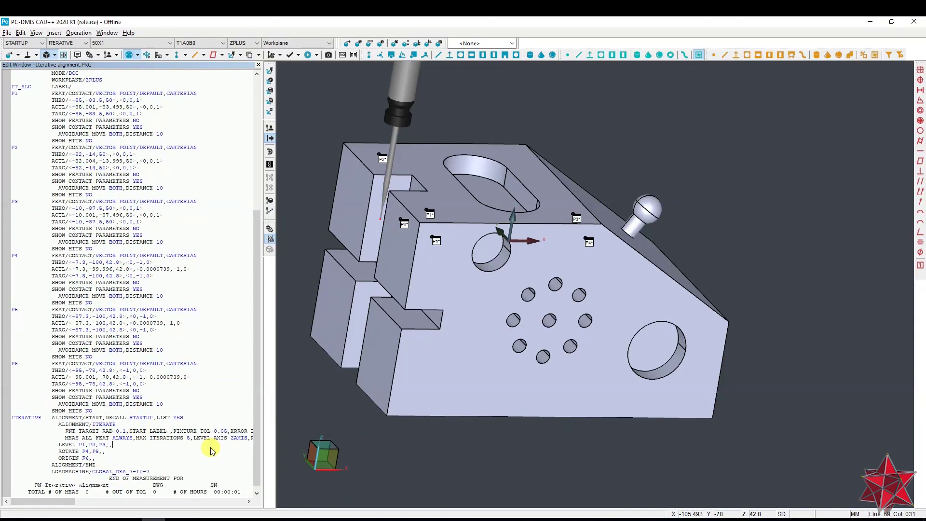
pyautogui.press('F9')
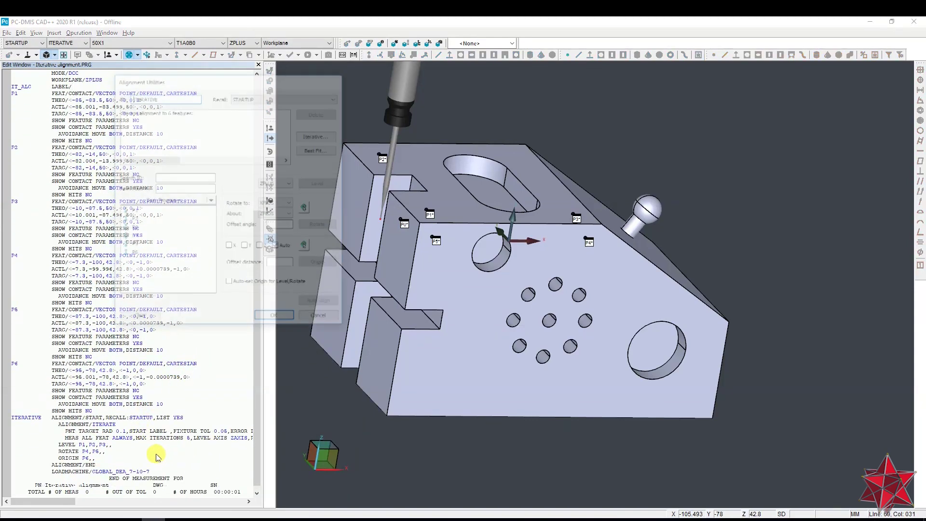
pyautogui.click(319, 135)
pyautogui.click(237, 233)
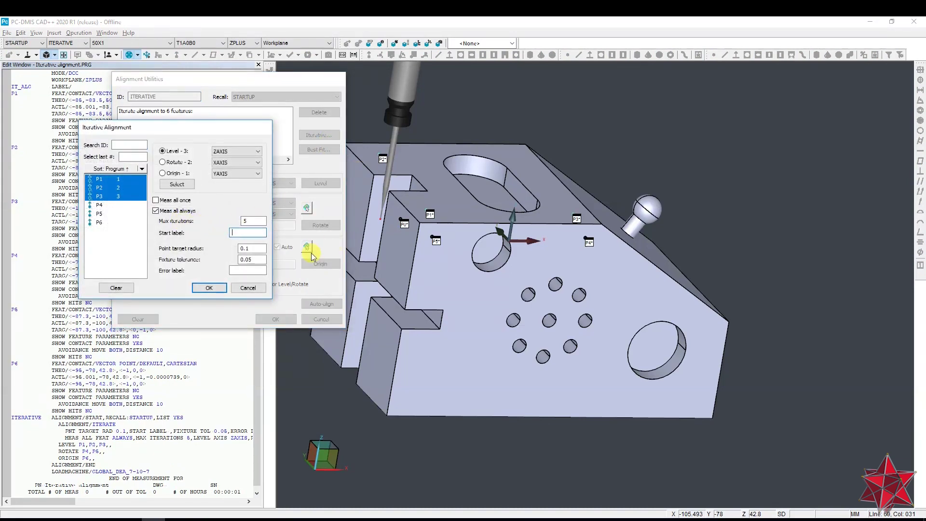
pyautogui.write('IT_ALG')
pyautogui.click(209, 288)
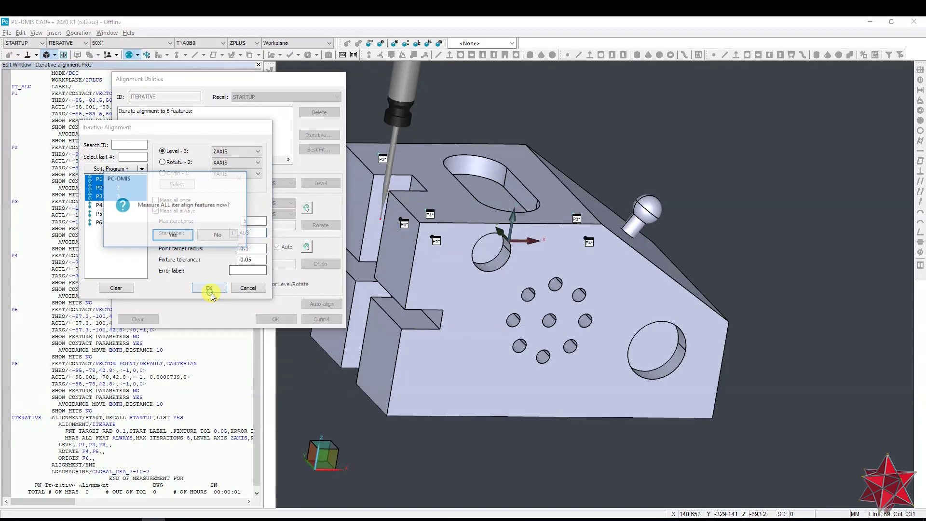
pyautogui.click(174, 236)
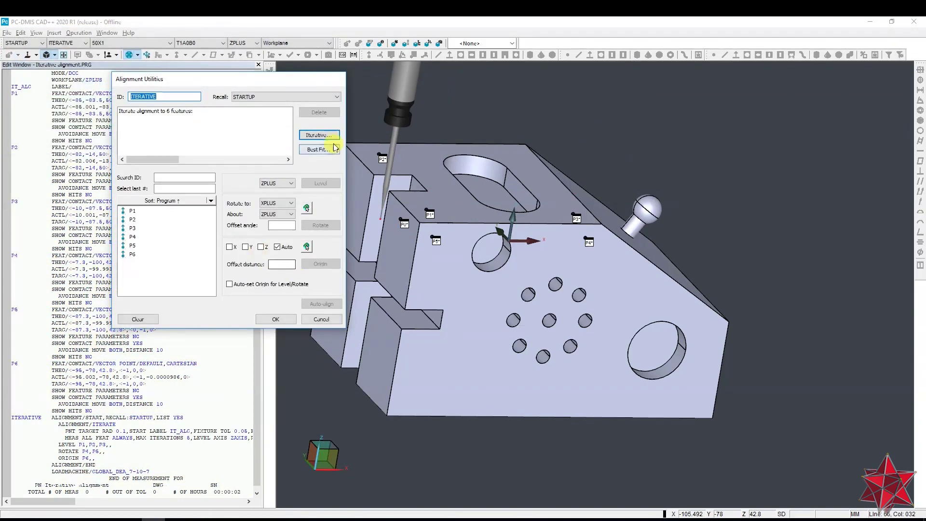
# Step: Run the iterative alignment again with the same settings, measuring all its features now, and save the edited alignment
pyautogui.click(326, 140)
pyautogui.click(208, 288)
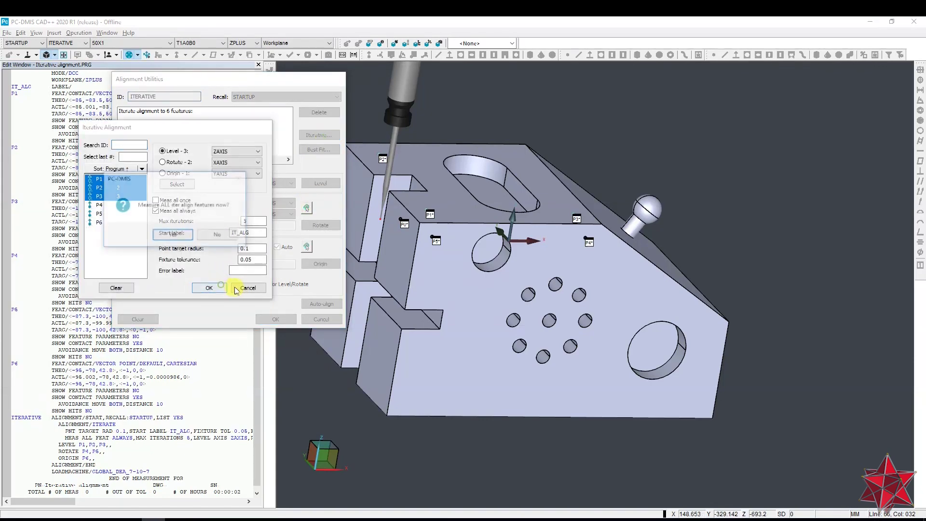
pyautogui.click(173, 235)
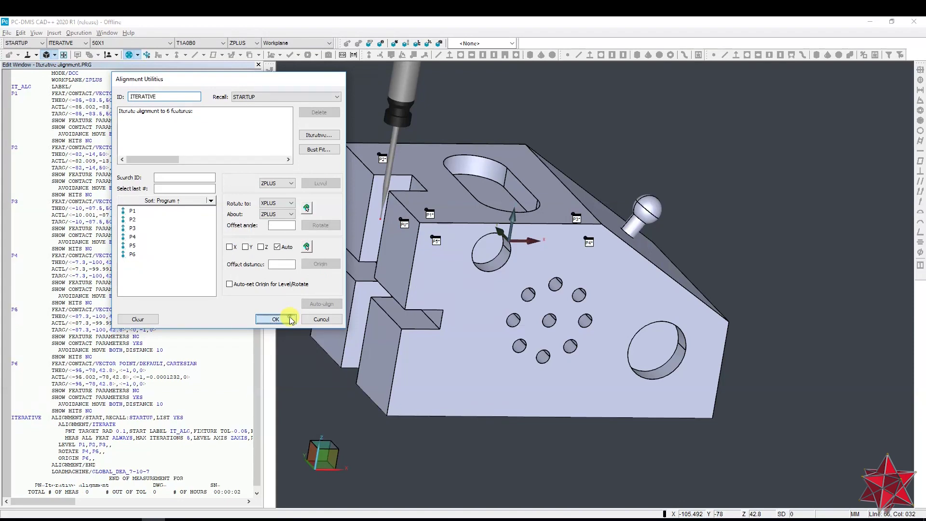
pyautogui.click(289, 318)
# Step: Review the saved ITERATIVE alignment block, and go back to the IT_ALG label line above feature P1
pyautogui.click(202, 457)
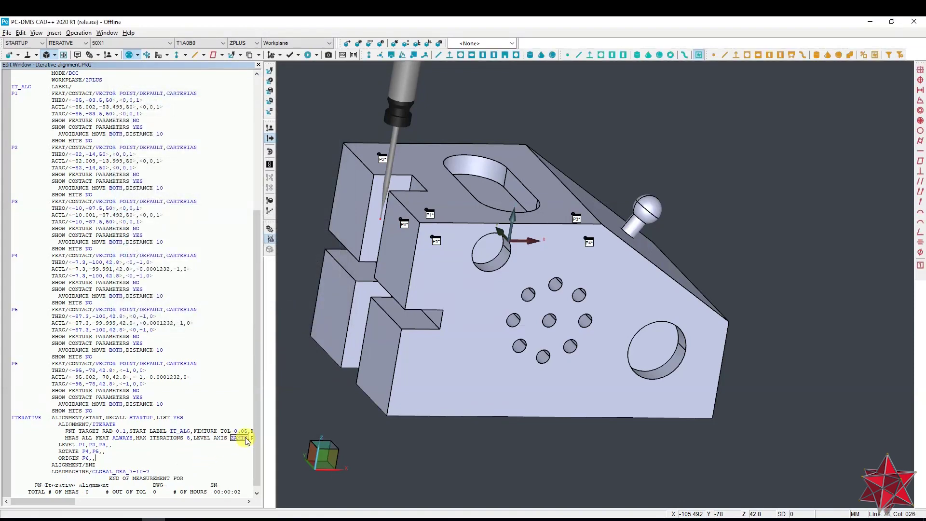
pyautogui.scroll(2, 245, 440)
pyautogui.scroll(4, 246, 440)
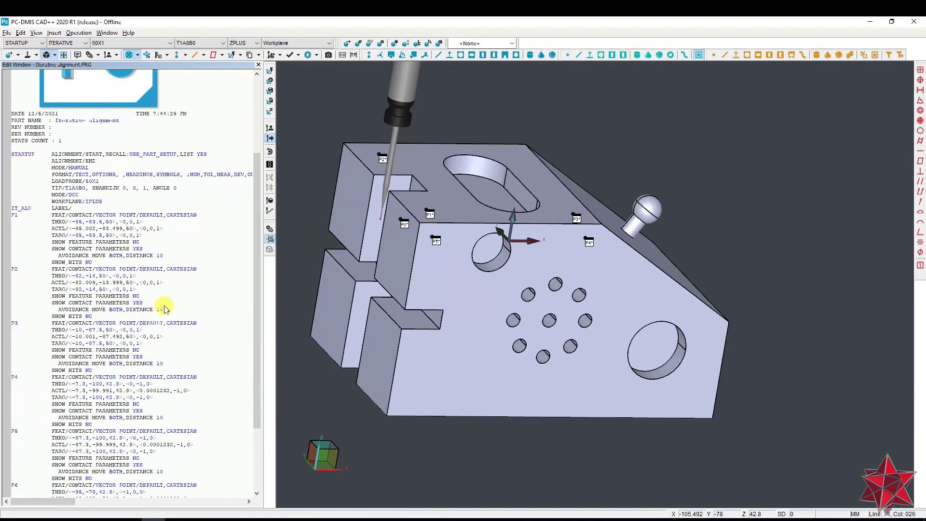
pyautogui.click(80, 210)
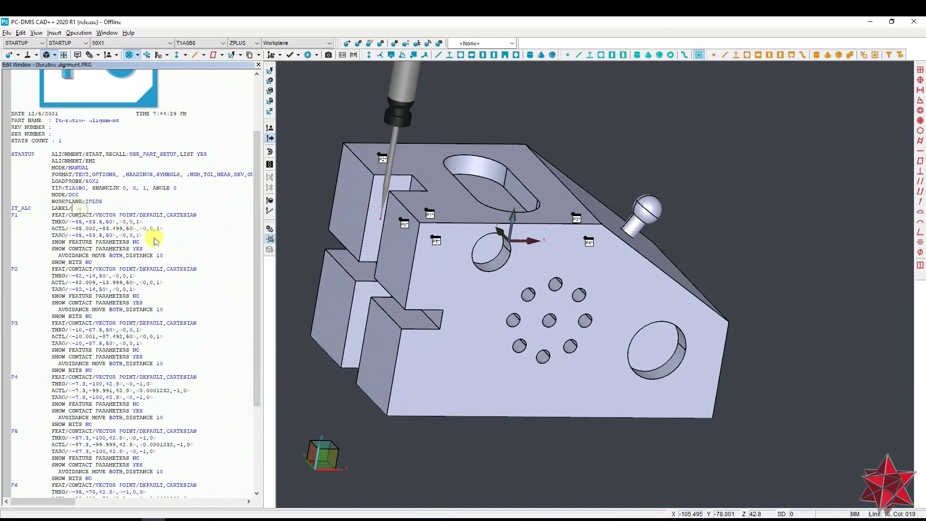